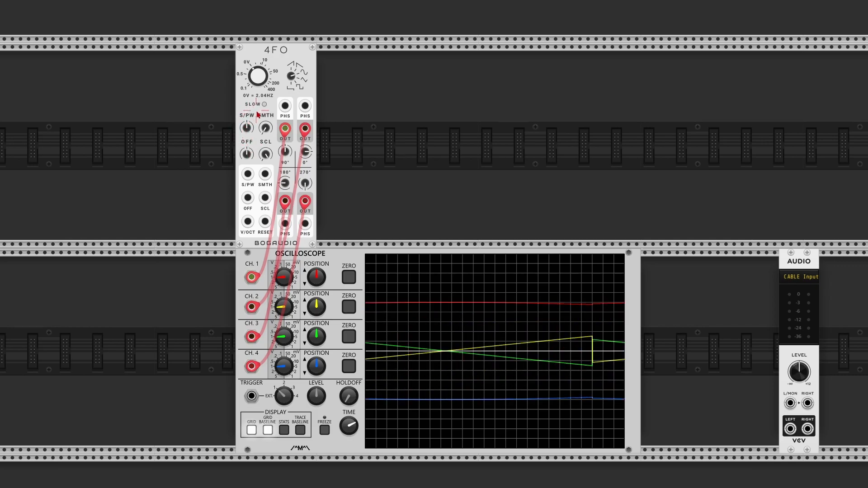
- Switch the 4FO oscillator to slow mode and lengthen the oscilloscope's time base to show full waveform cycles
right_click(260, 84)
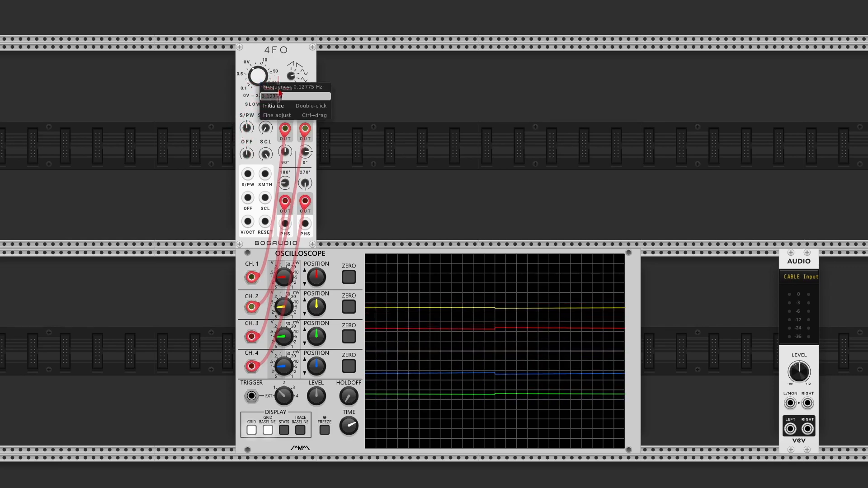
click(183, 101)
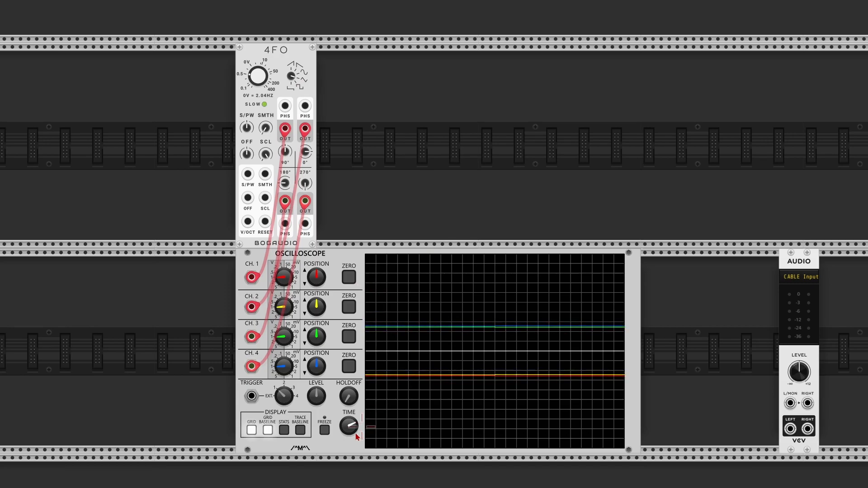
drag(351, 426, 350, 481)
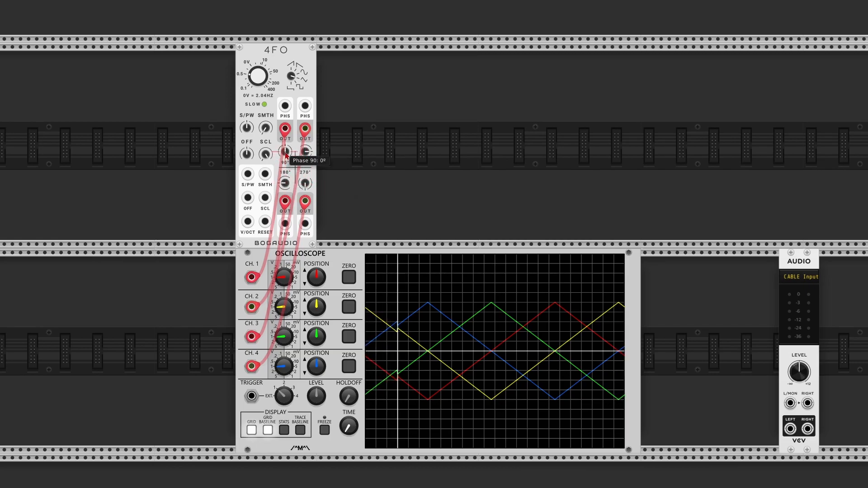
- Adjust the 4FO's 90° output phase until the channel 1 trace lines up with the channel 4 trace
drag(286, 154, 285, 208)
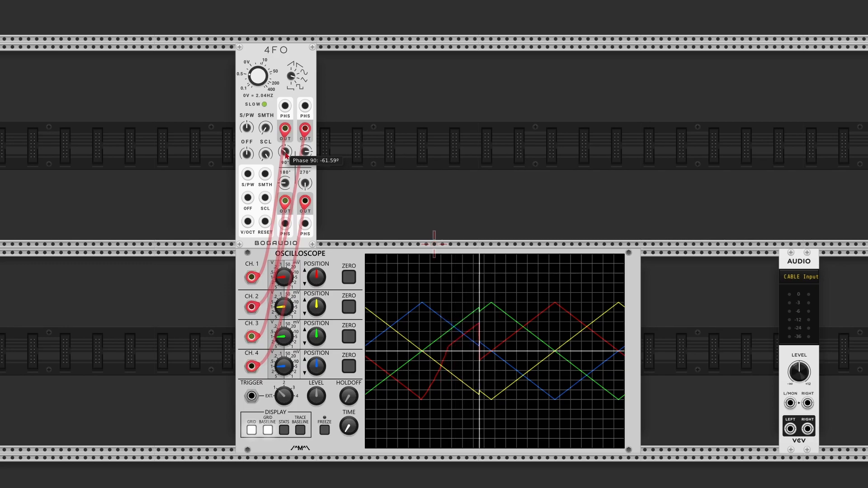
mouse_move(285, 152)
mouse_down()
mouse_move(285, 171)
mouse_move(286, 155)
mouse_up()
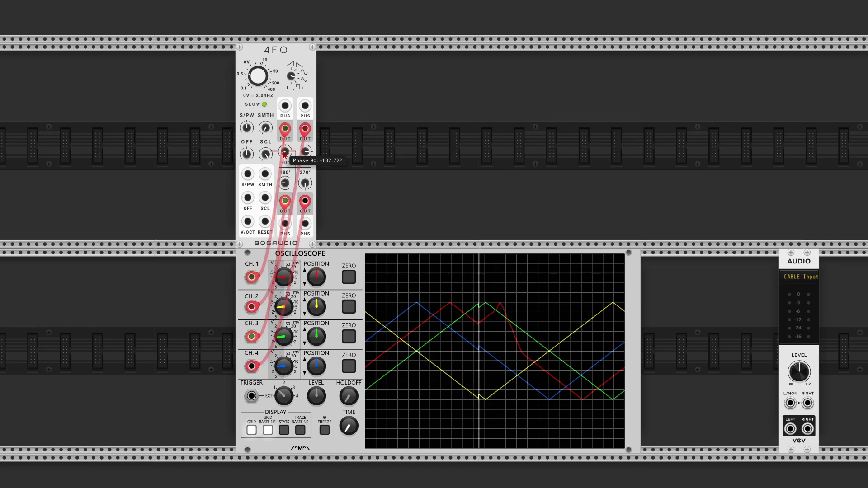
drag(284, 155, 285, 138)
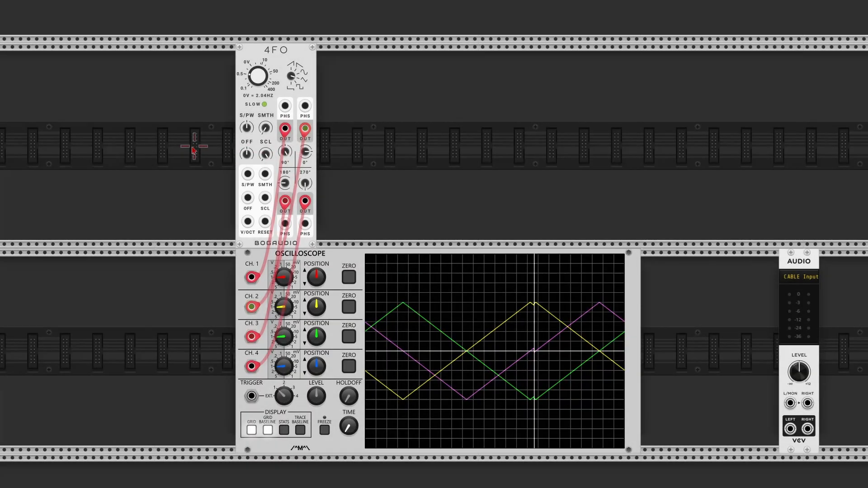
- Add a BRANES sample-and-hold module beside the 4FO and a Volt Meter beside the oscilloscope
right_click(193, 145)
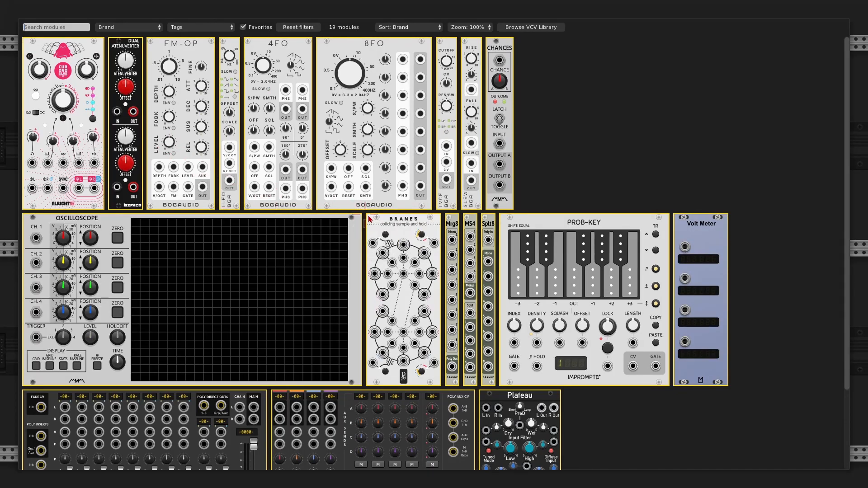
click(407, 226)
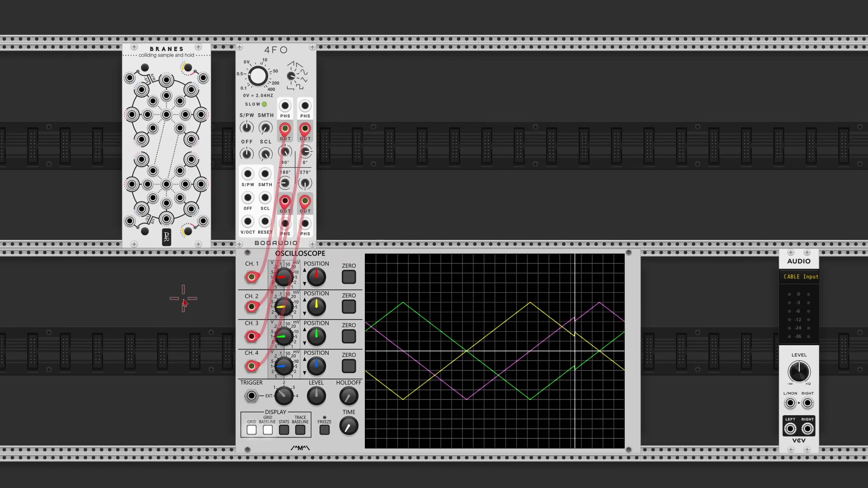
right_click(199, 304)
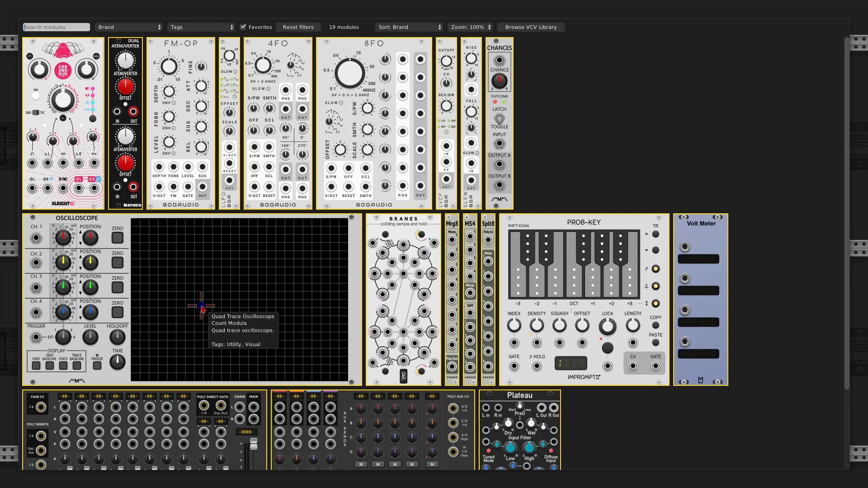
click(717, 240)
- Patch BRANES's top output and three upper-left outputs to the Volt Meter inputs, and its top output to the 4FO's Phase 1 CV input
drag(184, 288, 185, 327)
drag(185, 363, 184, 406)
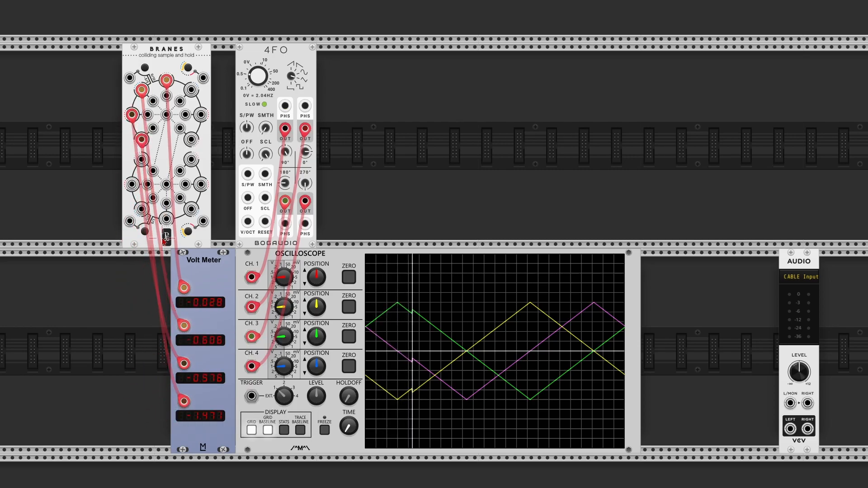
drag(285, 105, 170, 84)
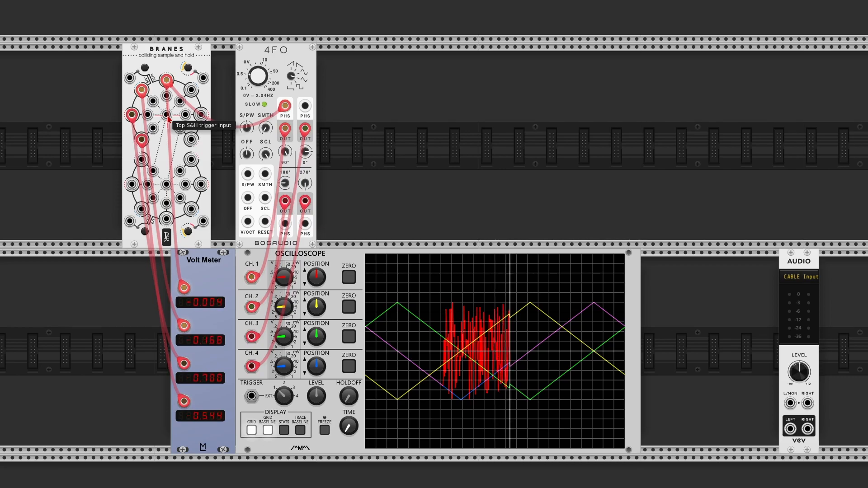
- Add an LLFO running at 4 Hz beside BRANES and patch its output into BRANES's Top S&H trigger input
right_click(50, 135)
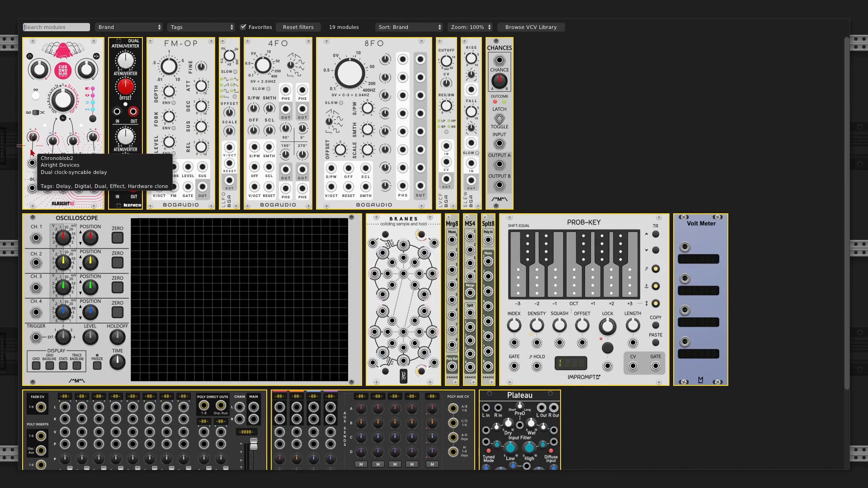
click(231, 197)
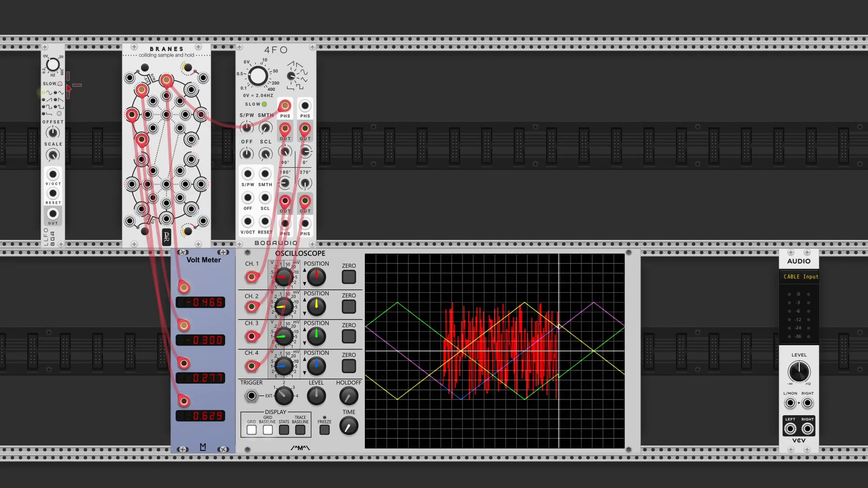
drag(53, 59, 60, 59)
mouse_move(62, 64)
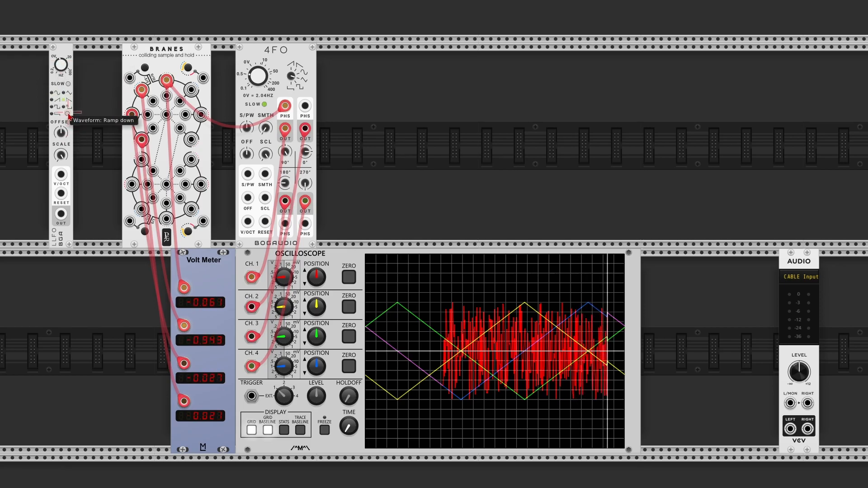
drag(61, 215, 166, 116)
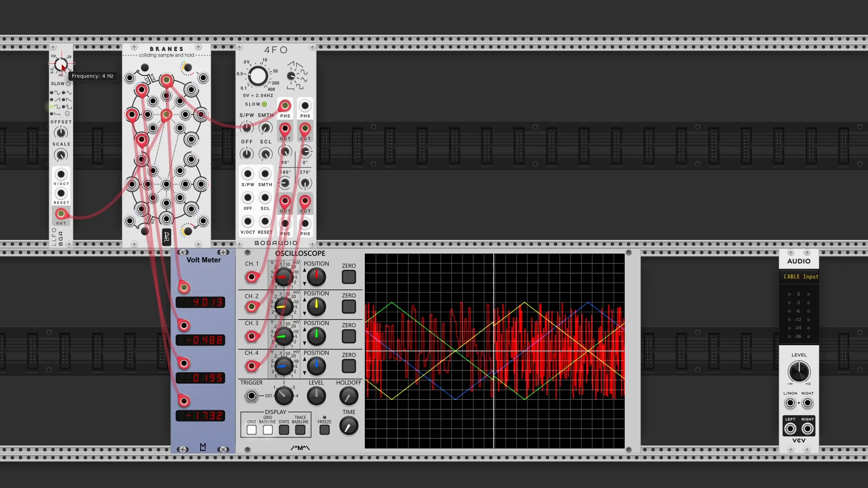
- Add a CHANCES module between the LLFO and BRANES and reroute the LLFO's trigger cable into the CHANCES input
right_click(551, 178)
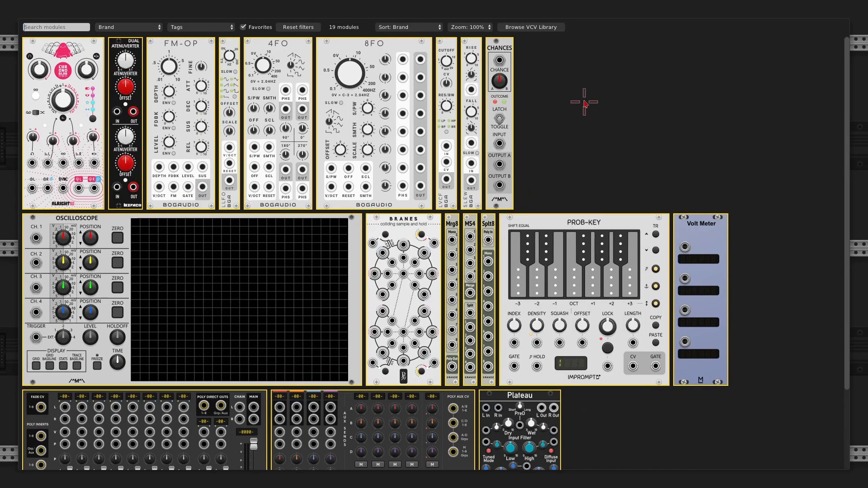
click(501, 44)
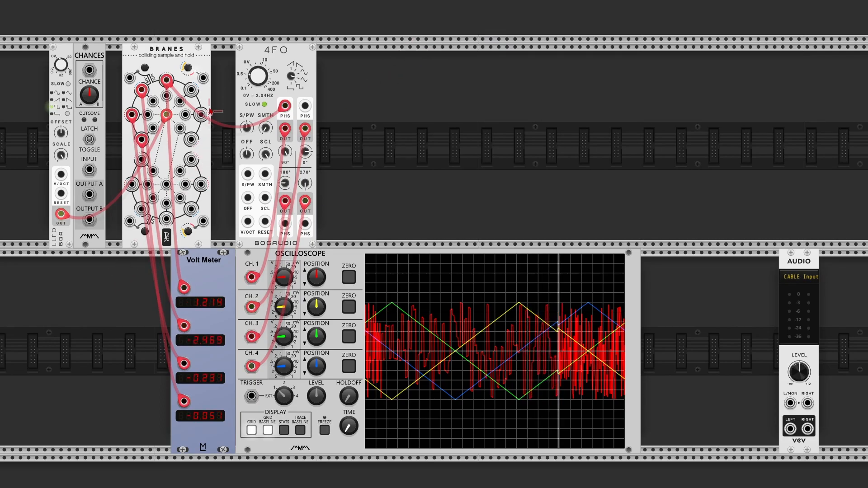
drag(166, 114, 93, 174)
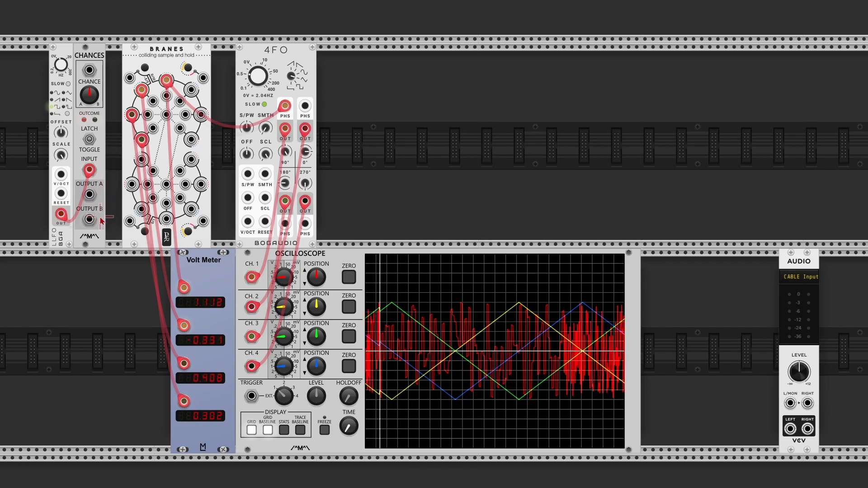
- Set the CHANCES Output B chance to 25% and patch Output B to BRANES's Top S&H trigger input
right_click(93, 97)
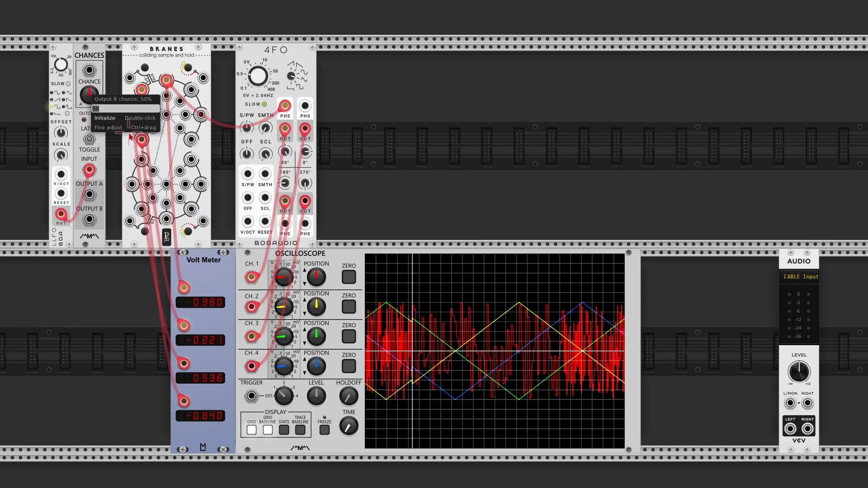
text(25)
key(Return)
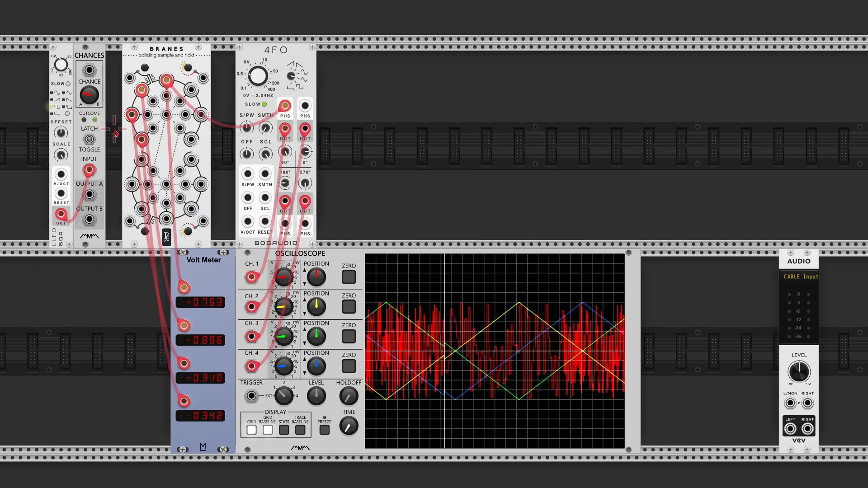
drag(89, 219, 167, 115)
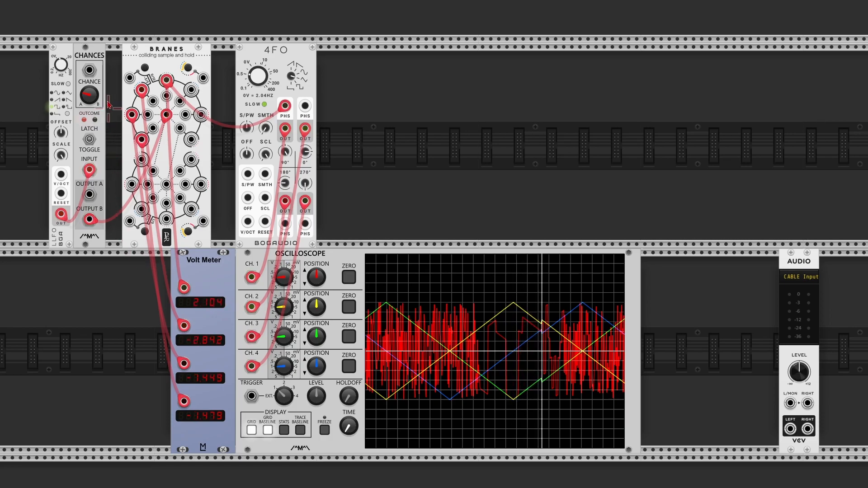
- Enable Young mode for the high brane in the BRANES settings
mouse_move(91, 220)
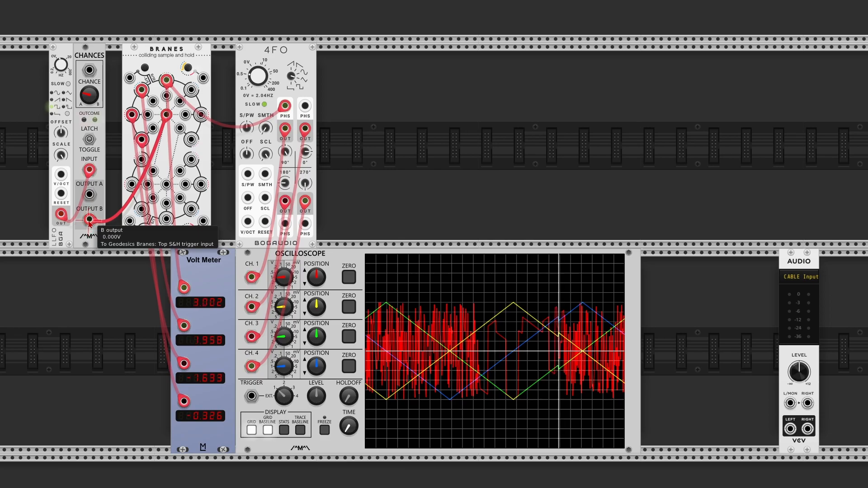
mouse_move(98, 172)
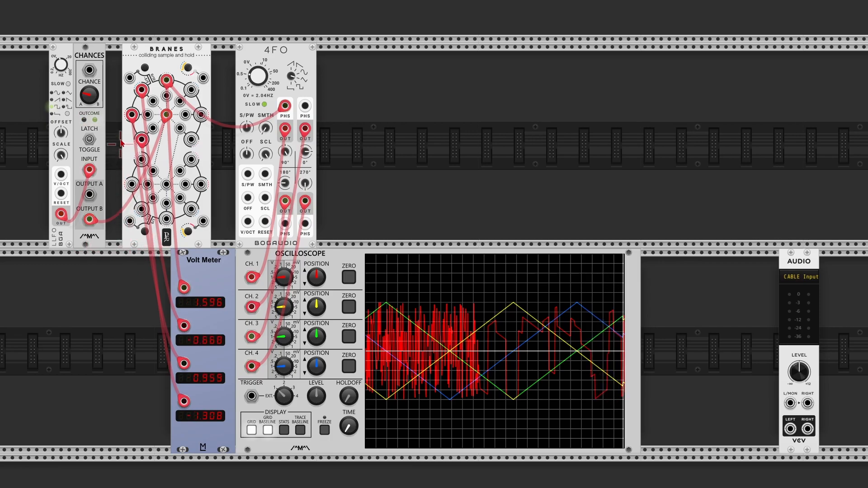
right_click(167, 54)
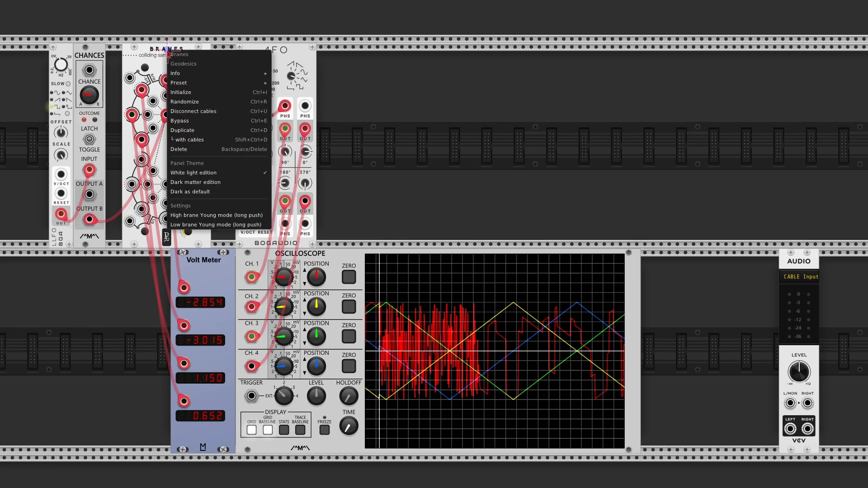
click(234, 220)
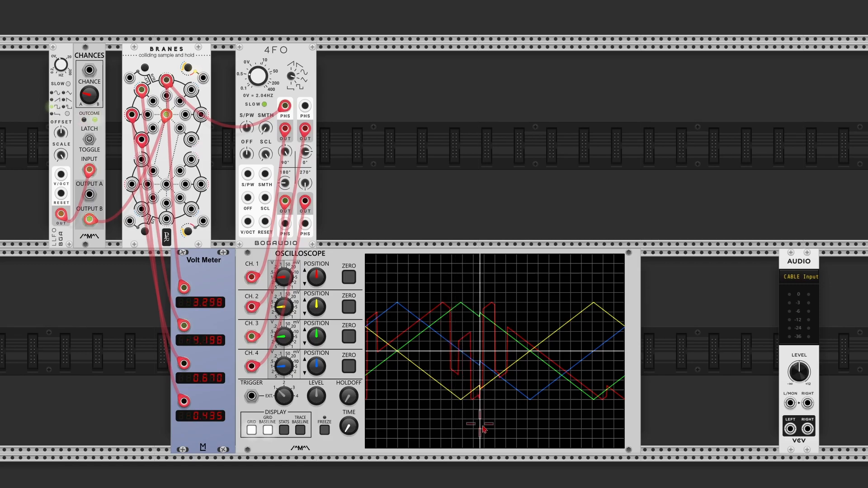
- Add a SLEW module between BRANES and the 4FO and route BRANES's top output through it into the Phase 1 CV input
right_click(231, 191)
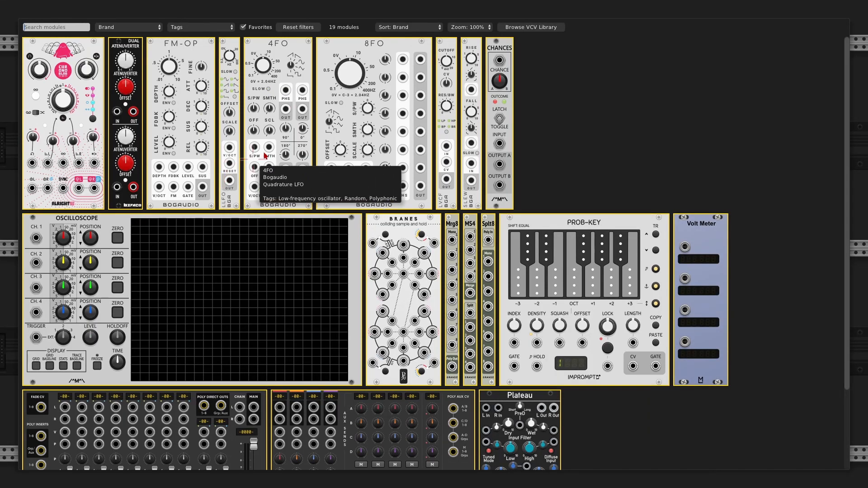
click(472, 202)
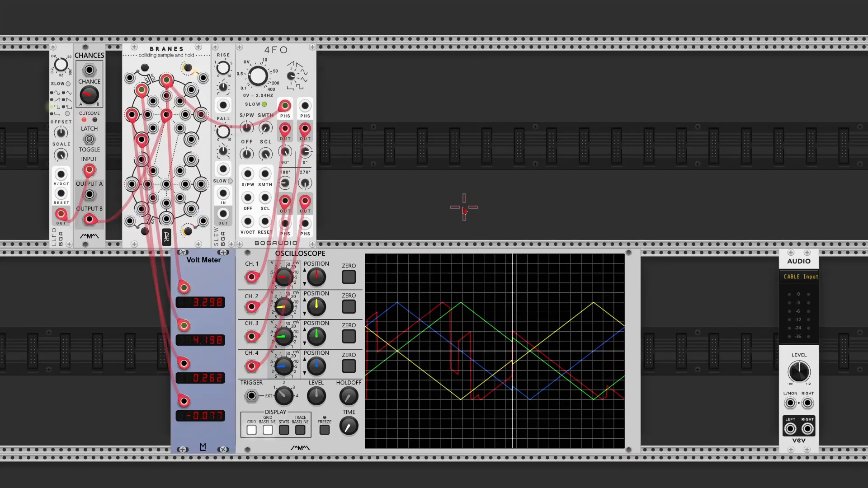
mouse_move(285, 105)
mouse_down()
mouse_move(233, 174)
mouse_move(226, 212)
mouse_move(288, 135)
mouse_move(282, 140)
mouse_move(285, 106)
mouse_up()
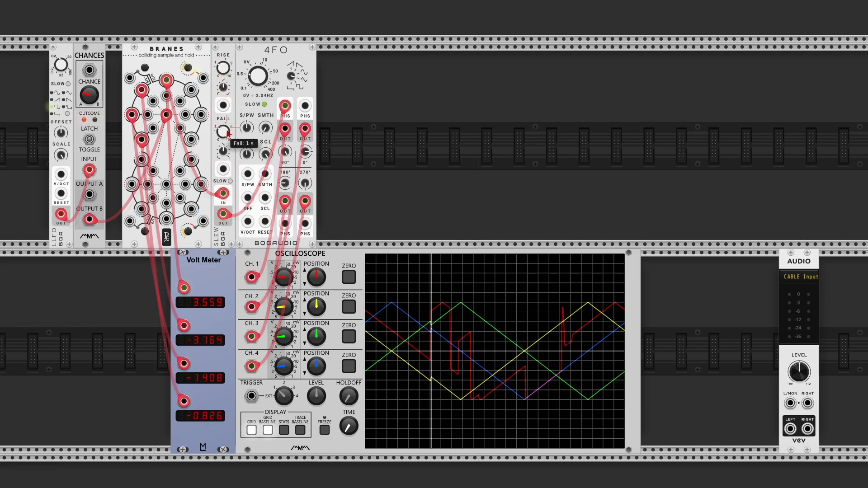
- Adjust the SLEW's rise time, set its fall time to 5 s, and enable its slow mode
right_click(224, 73)
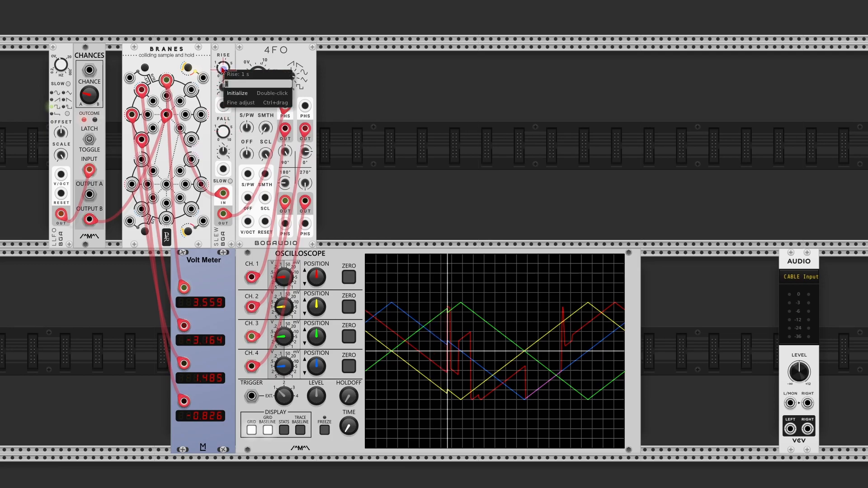
key(Return)
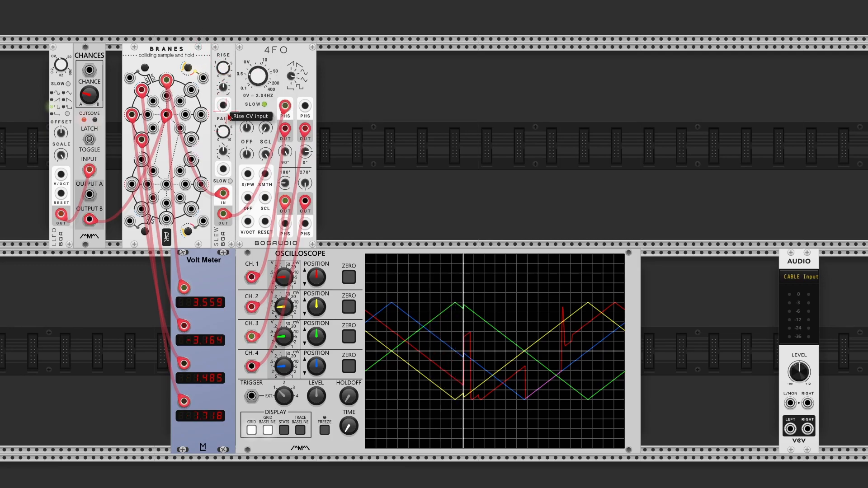
right_click(224, 135)
text(5)
key(Return)
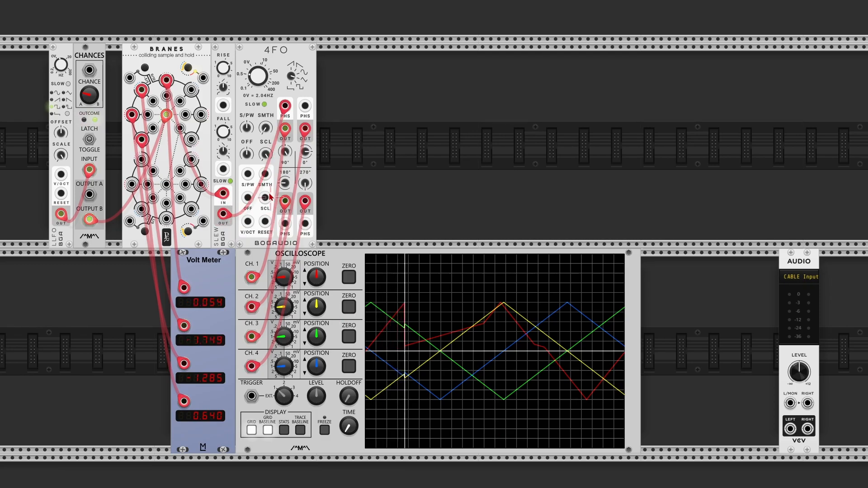
- Add an MS4 merge/split module between BRANES and SLEW and patch the four metered BRANES outputs into its merge channels 1 to 4
key(Return)
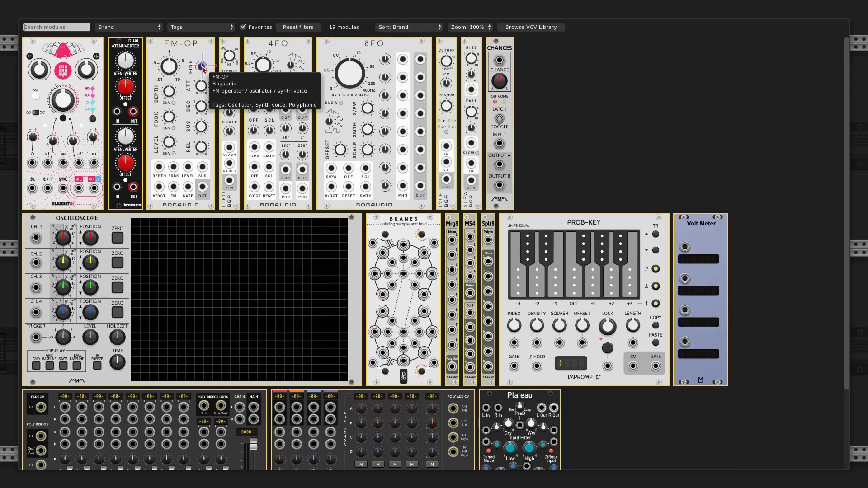
click(470, 227)
drag(203, 70, 126, 90)
drag(203, 102, 150, 115)
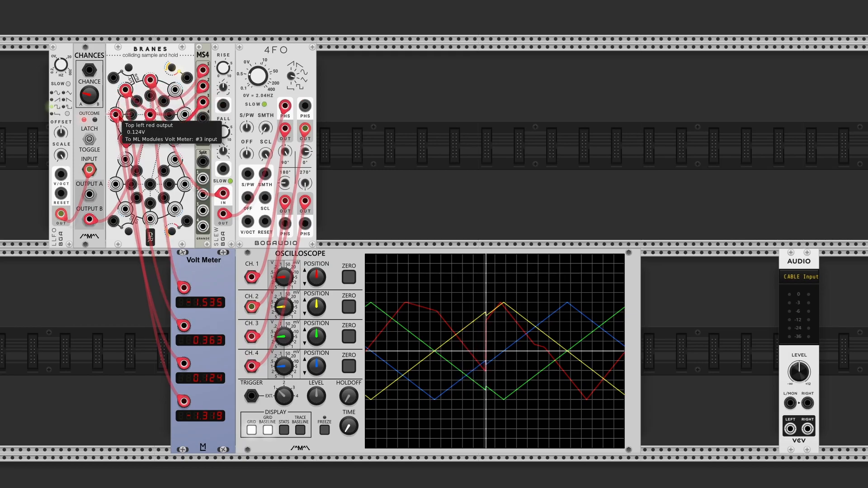
drag(202, 119, 127, 139)
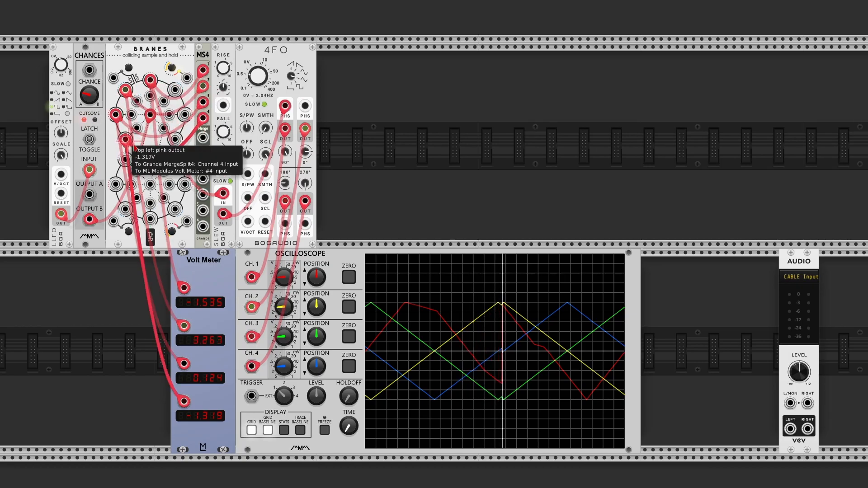
- Replace the SLEW's input cable with one from the MS4's polyphonic merge output
drag(224, 195, 213, 196)
drag(202, 137, 223, 195)
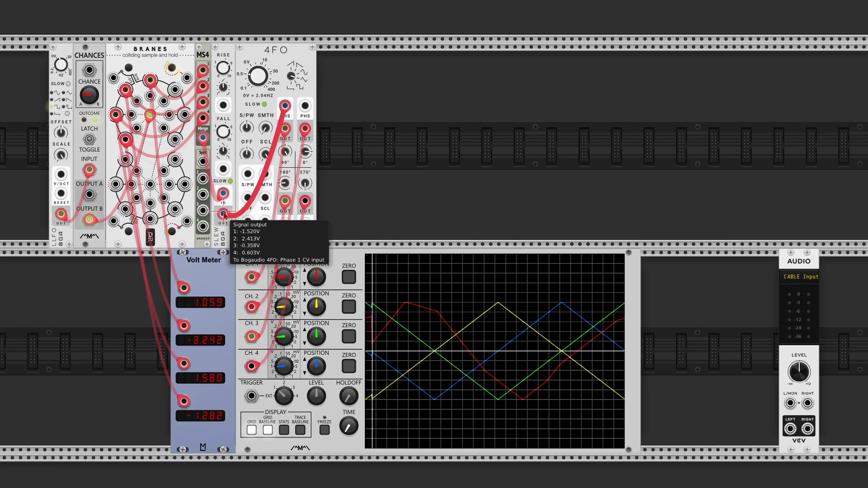
- Route the SLEW output into the MS4's split input and patch its four split channels into the 4FO's phase CV inputs
mouse_move(285, 106)
mouse_down()
mouse_move(228, 154)
mouse_move(203, 161)
mouse_move(253, 167)
mouse_move(289, 91)
mouse_move(285, 107)
mouse_up()
drag(202, 196, 305, 107)
drag(201, 213, 285, 226)
drag(203, 228, 305, 223)
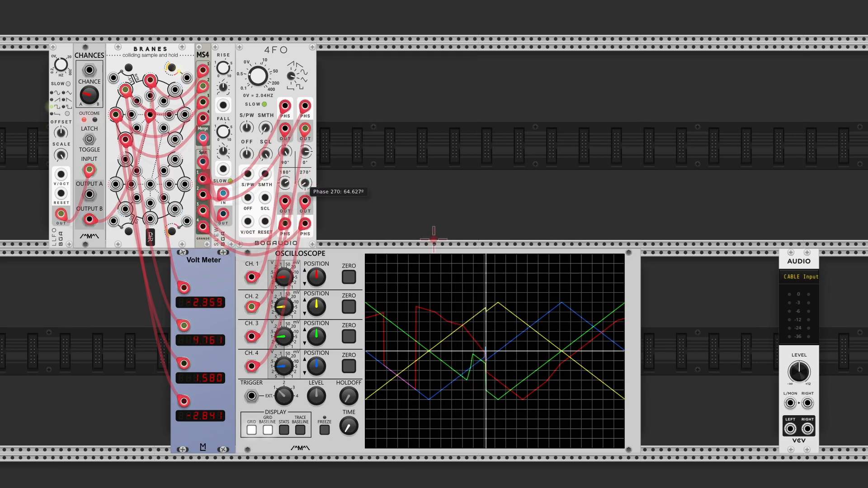
drag(305, 151, 434, 238)
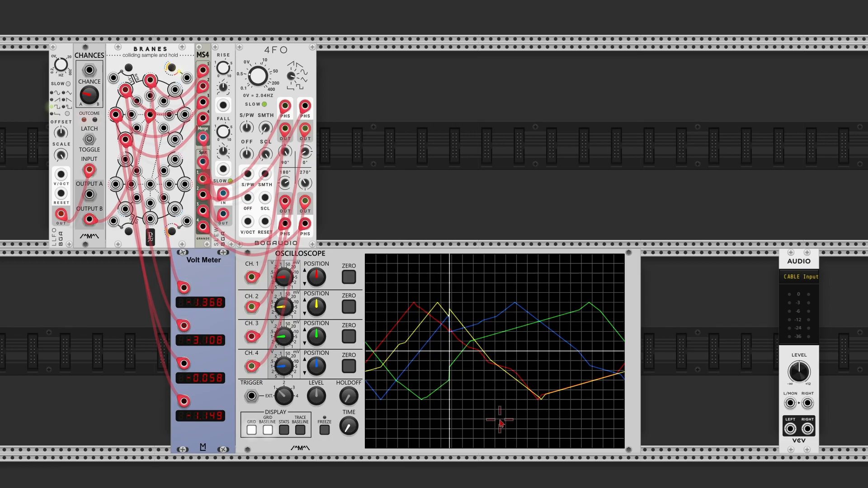
- Add an 8FO module beside the 4FO, enable its slow mode, and divide its 2.044 Hz frequency by 4
right_click(378, 171)
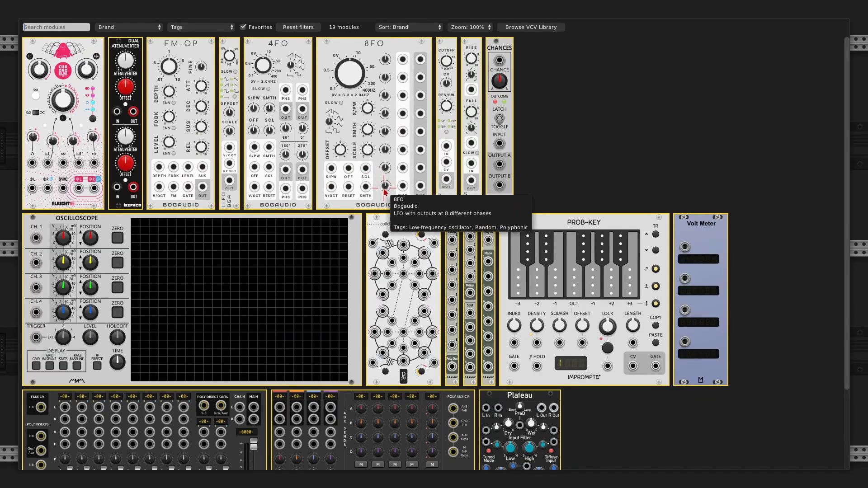
click(384, 191)
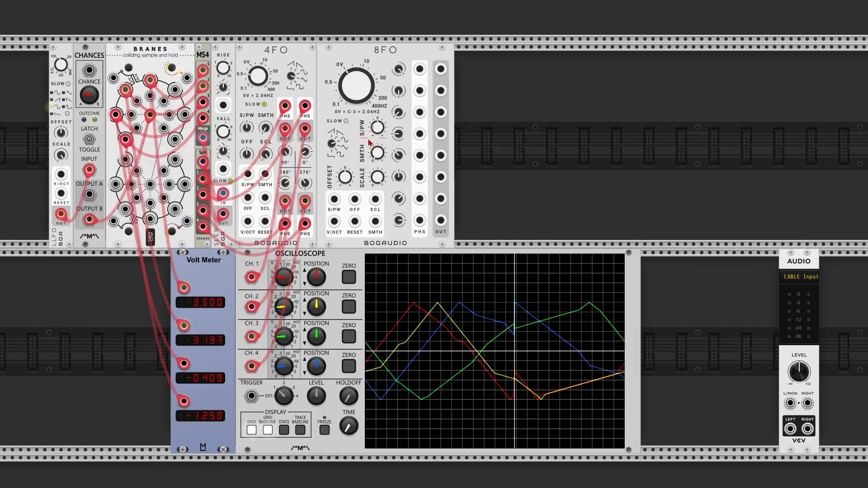
click(346, 121)
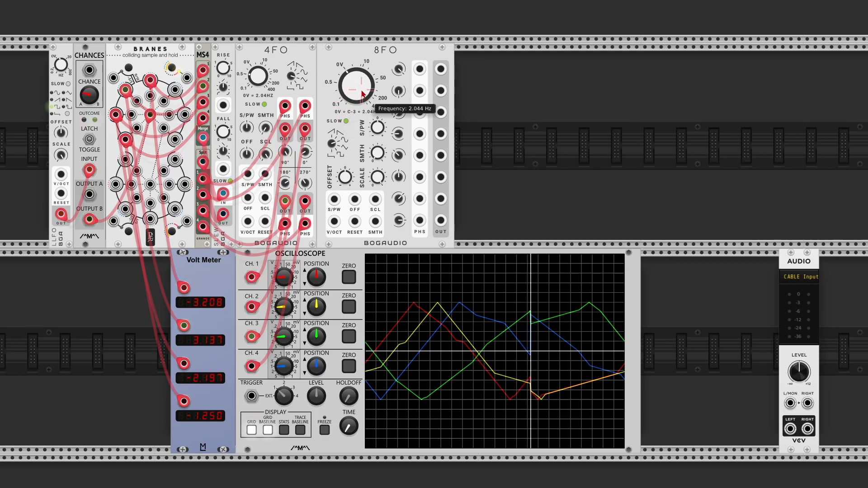
right_click(361, 91)
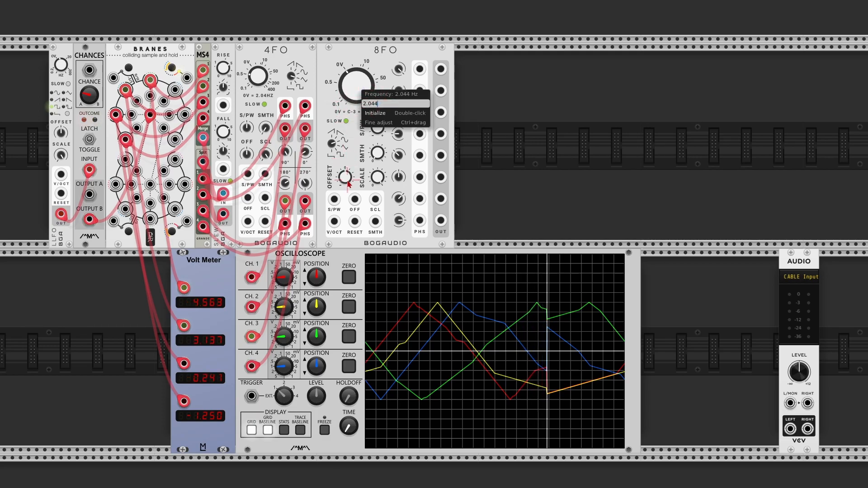
text(/4)
key(Return)
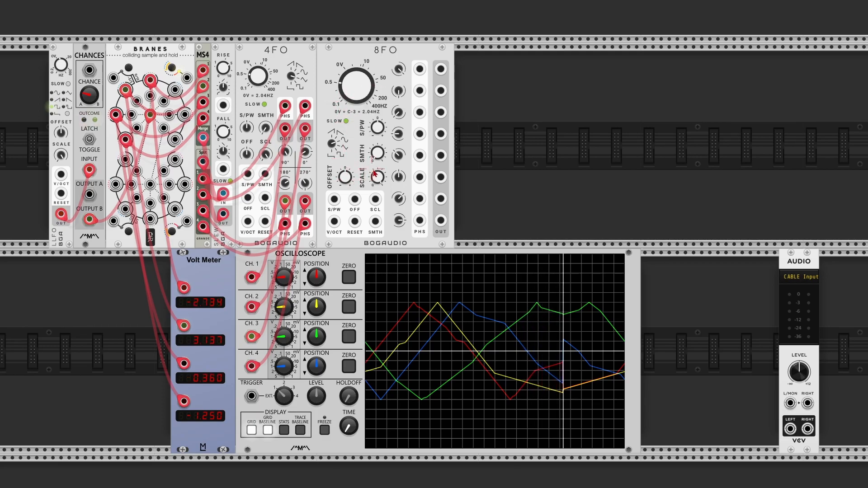
drag(332, 144, 332, 135)
drag(399, 69, 398, 149)
drag(400, 90, 398, 172)
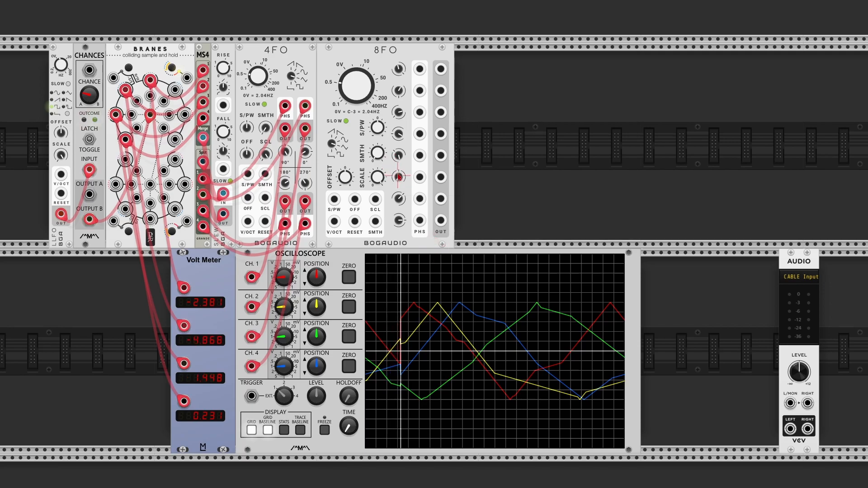
drag(398, 200, 398, 247)
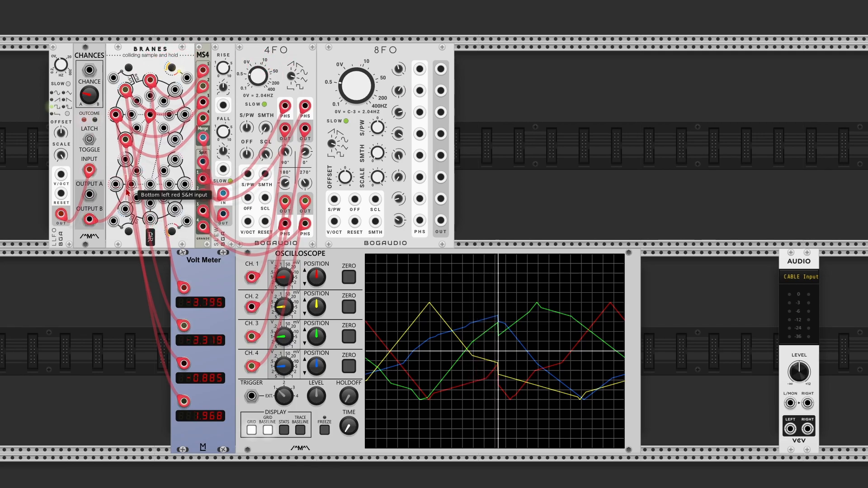
- Add a Mrg8 merge module and a Splt8 split module in the free space beyond the 8FO
right_click(480, 119)
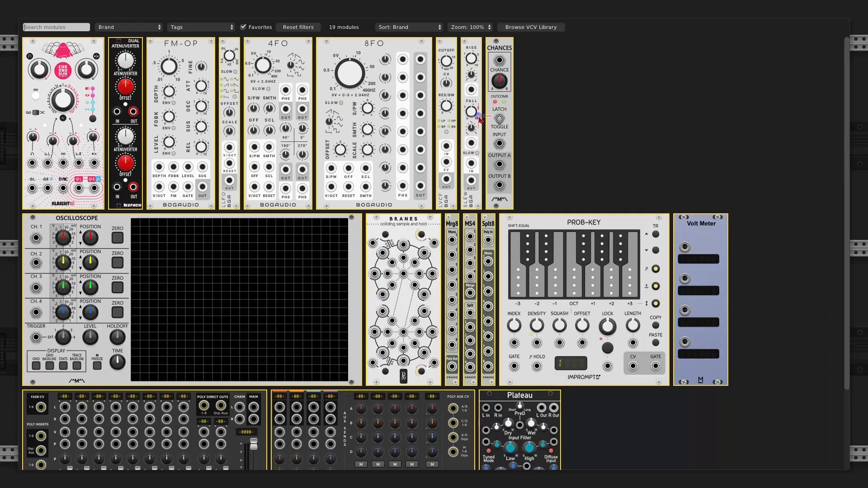
click(456, 221)
right_click(498, 131)
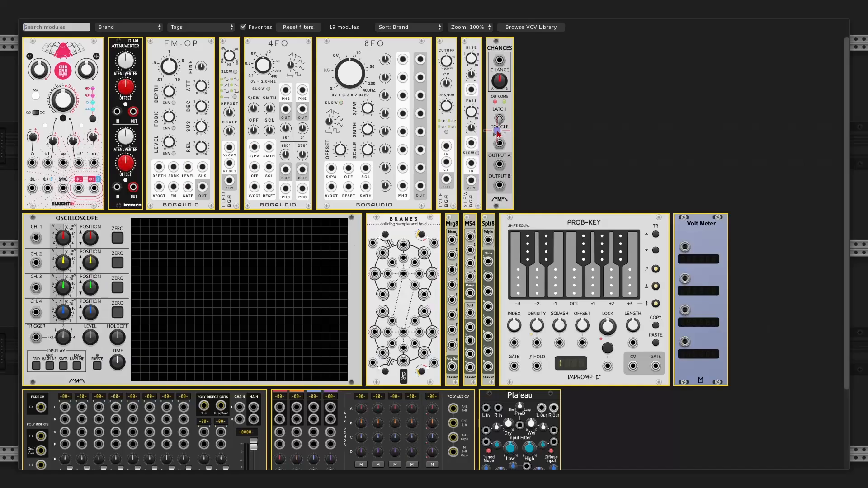
click(488, 224)
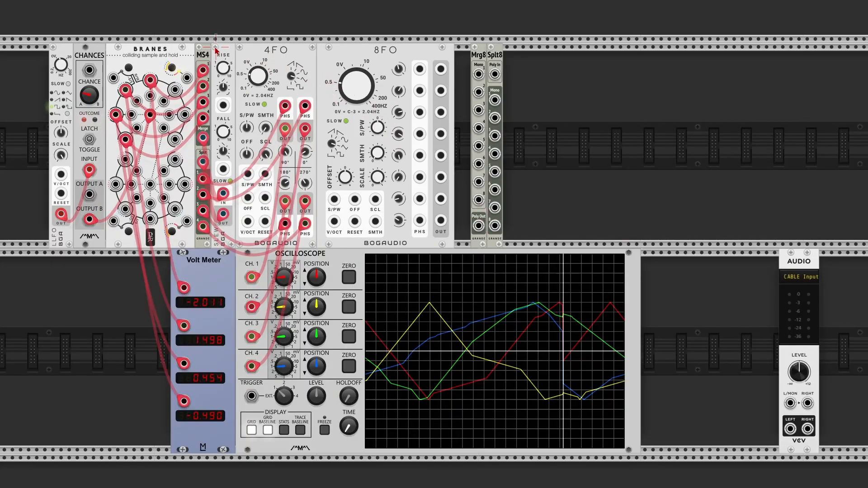
- Delete the MS4 and move the Mrg8 into its place between BRANES and SLEW
drag(203, 37, 205, 51)
key(Delete)
drag(478, 52, 325, 53)
- Patch four outputs from the upper and four from the lower half of BRANES into the Mrg8's mono inputs 1 to 8
drag(244, 62, 151, 80)
drag(203, 92, 125, 90)
drag(204, 111, 117, 117)
drag(203, 129, 126, 141)
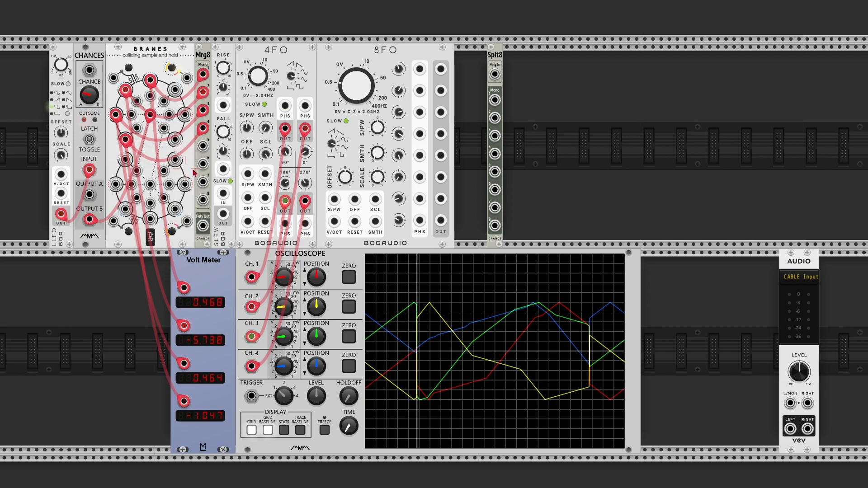
drag(203, 146, 172, 231)
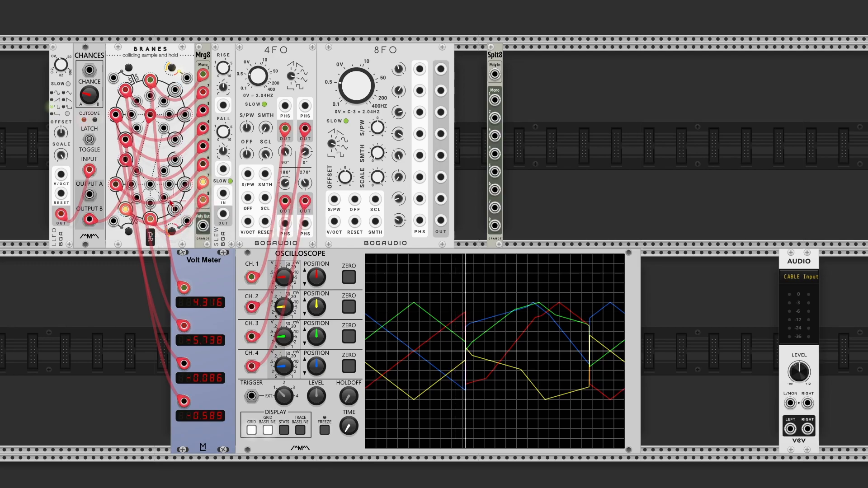
- Patch CHANCES output B into the trigger input of BRANES's lower half and enable Low brane Young mode
drag(151, 188, 93, 223)
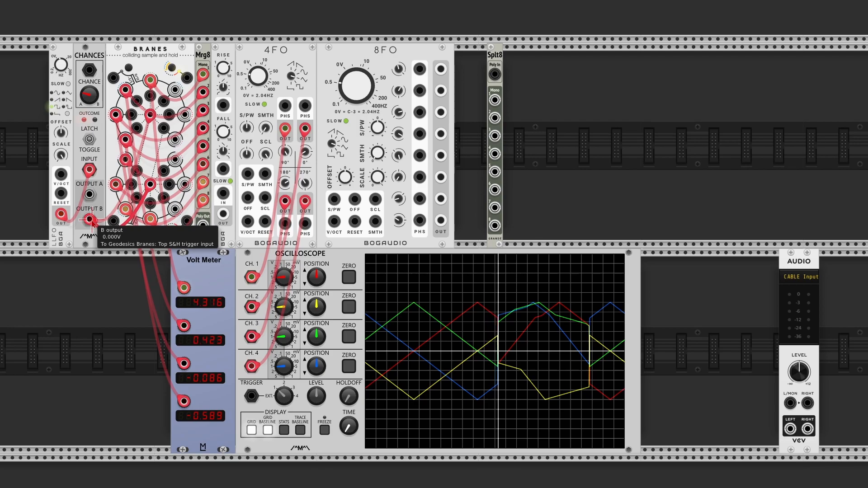
right_click(149, 54)
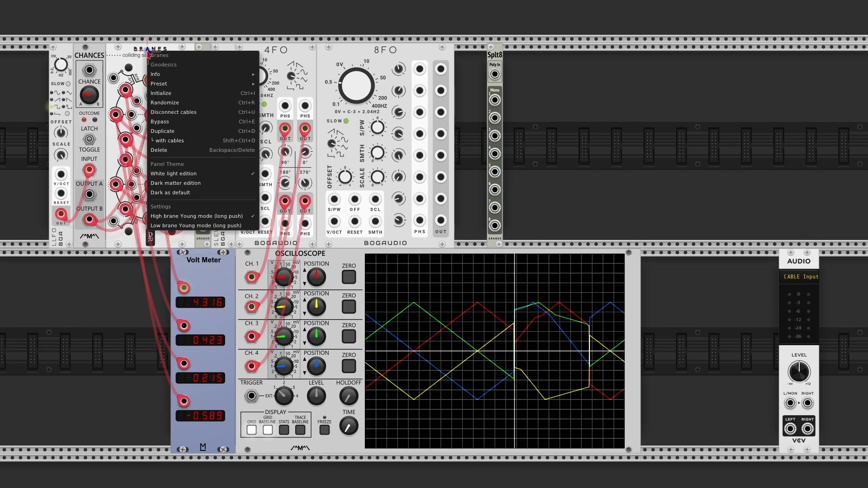
click(202, 226)
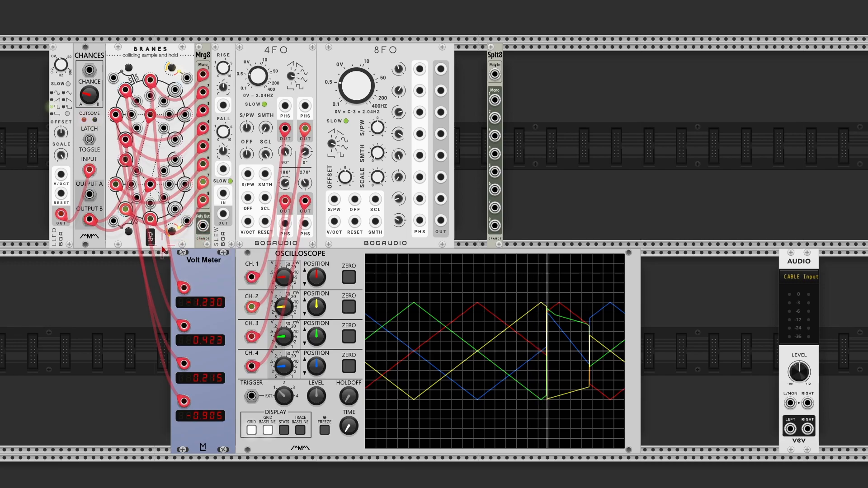
- Route the Mrg8's polyphonic output into the SLEW's signal input
mouse_move(203, 229)
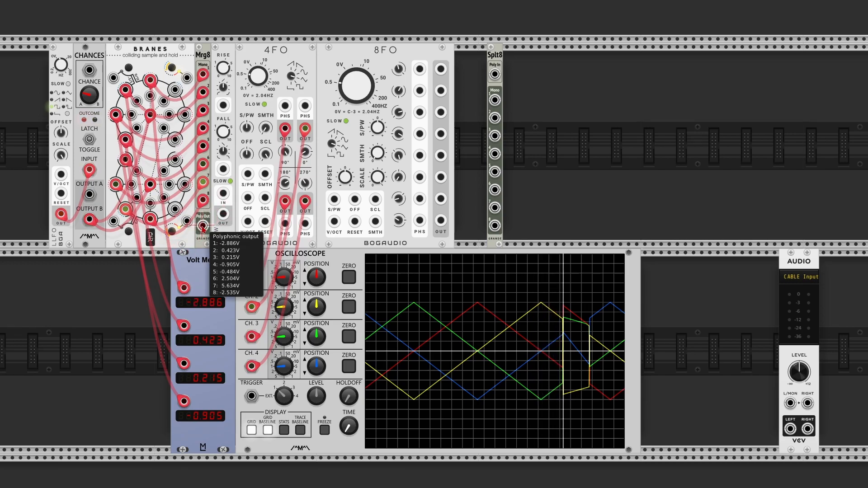
drag(203, 230, 220, 195)
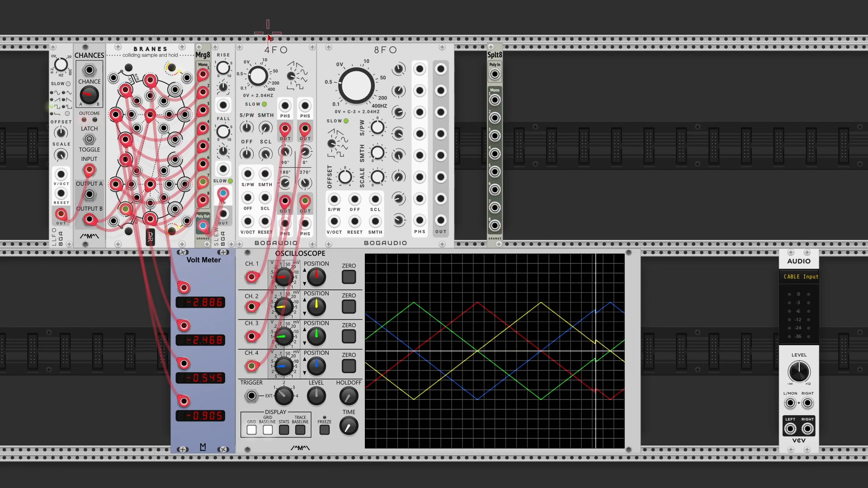
- Delete the 4FO, the Volt Meter and the oscilloscope from the rack
drag(268, 38, 273, 50)
key(Delete)
drag(109, 322, 302, 360)
key(Delete)
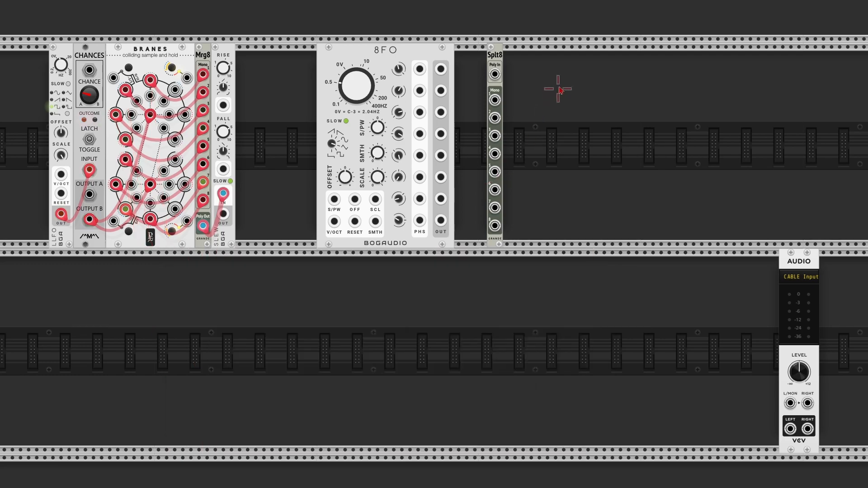
- Place the Splt8 and 8FO directly after the SLEW and patch the SLEW output through the Splt8 into the 8FO's eight phase inputs
drag(498, 50, 242, 61)
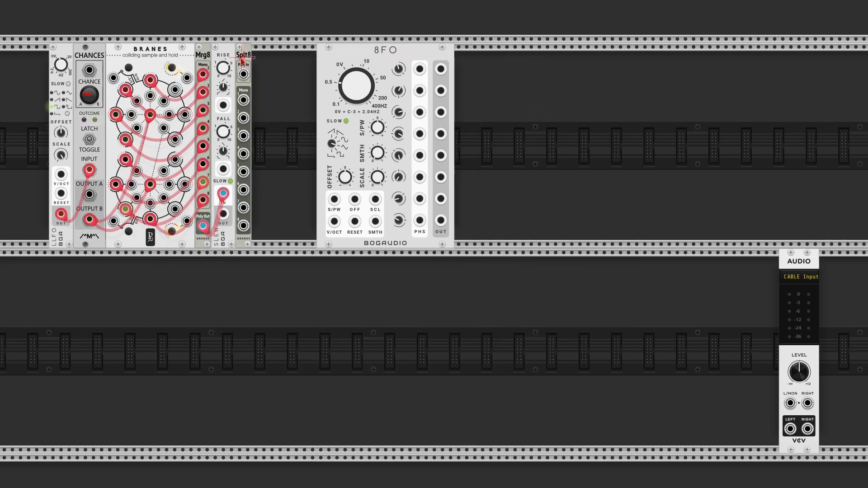
drag(223, 214, 243, 73)
drag(355, 53, 290, 52)
drag(243, 100, 245, 228)
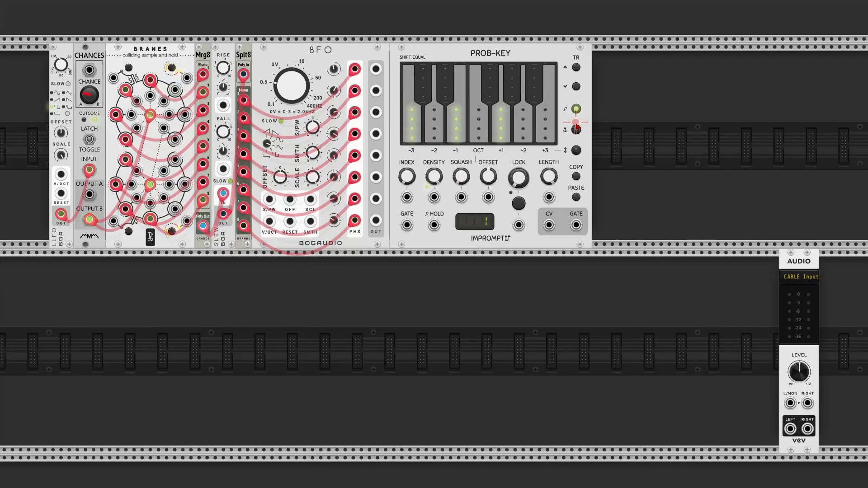
- Patch the LLFO output into PROB-KEY's gate input and limit its active keys to C, D#, F, G and A#
drag(407, 225, 63, 217)
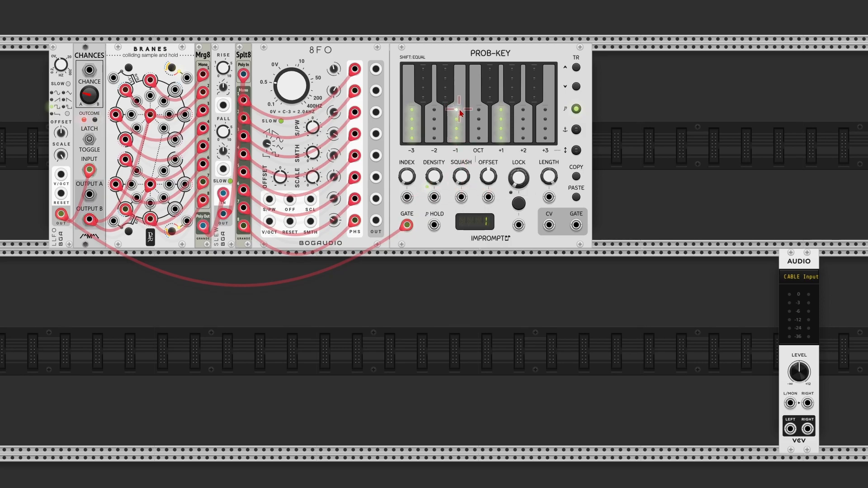
drag(458, 111, 461, 157)
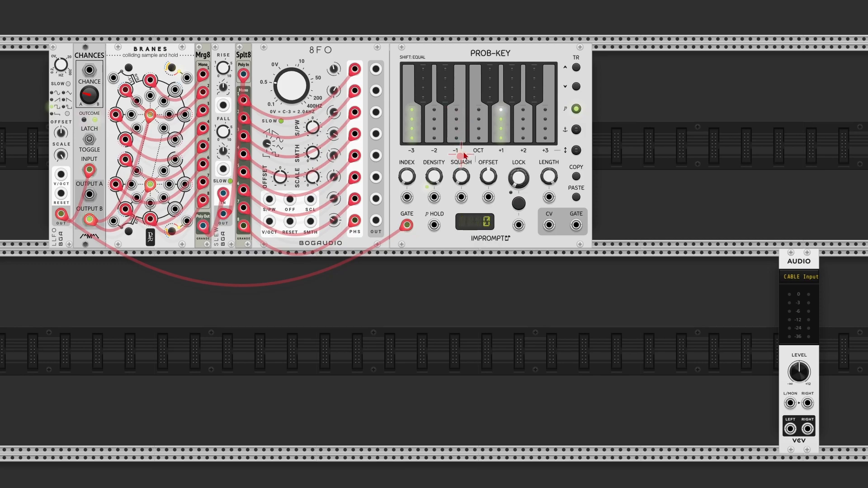
drag(503, 111, 503, 149)
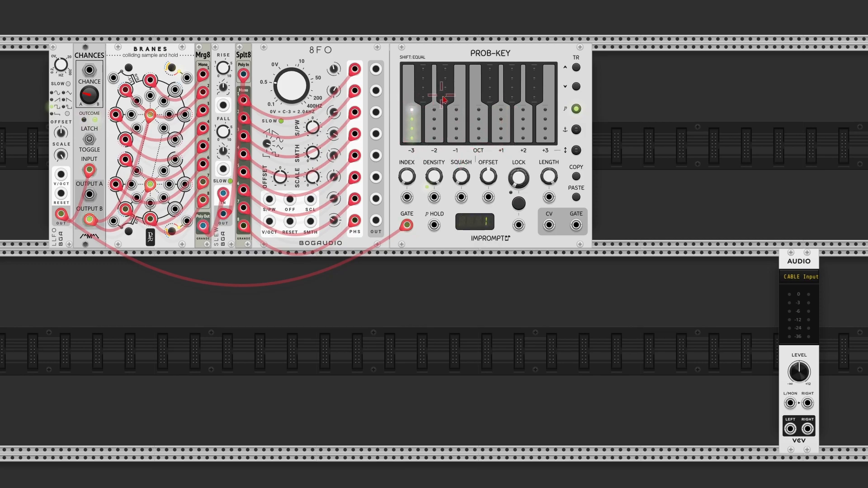
drag(447, 84, 446, 59)
click(482, 141)
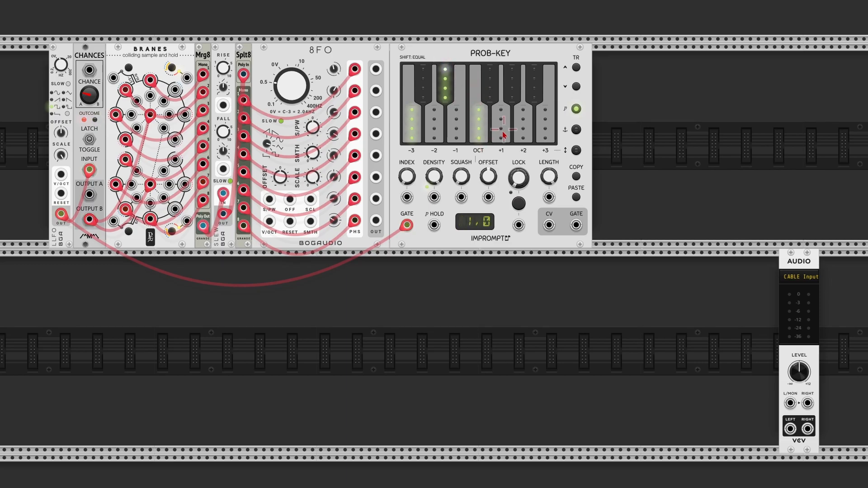
drag(532, 102, 534, 68)
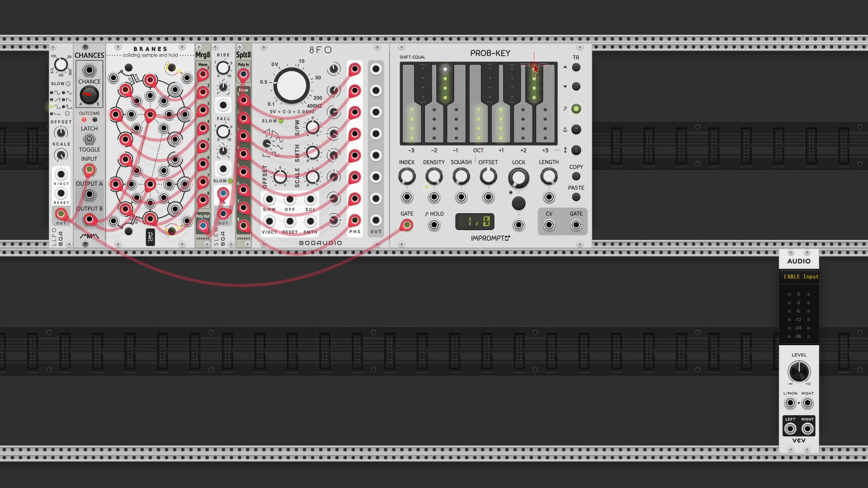
- Add an FM-OP module directly beside PROB-KEY
right_click(645, 118)
scroll(586, 122, up, 4)
click(190, 48)
drag(628, 58, 619, 54)
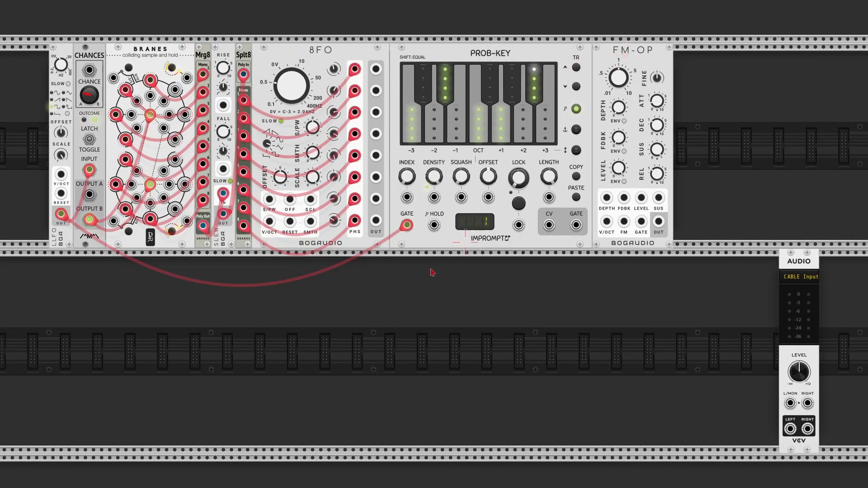
- Add a MixMaster Jr mixer with an AuxSpander Jr expander attached in the row below the PROB-KEY
right_click(265, 311)
scroll(266, 303, down, 3)
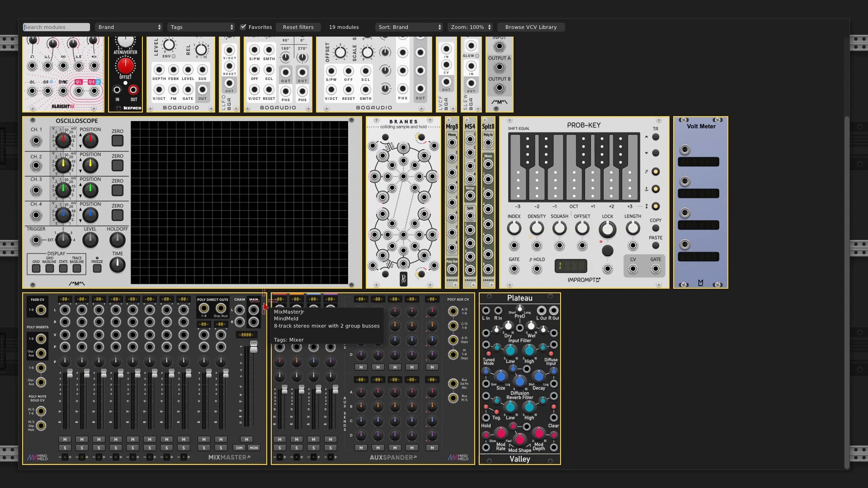
click(231, 461)
right_click(444, 314)
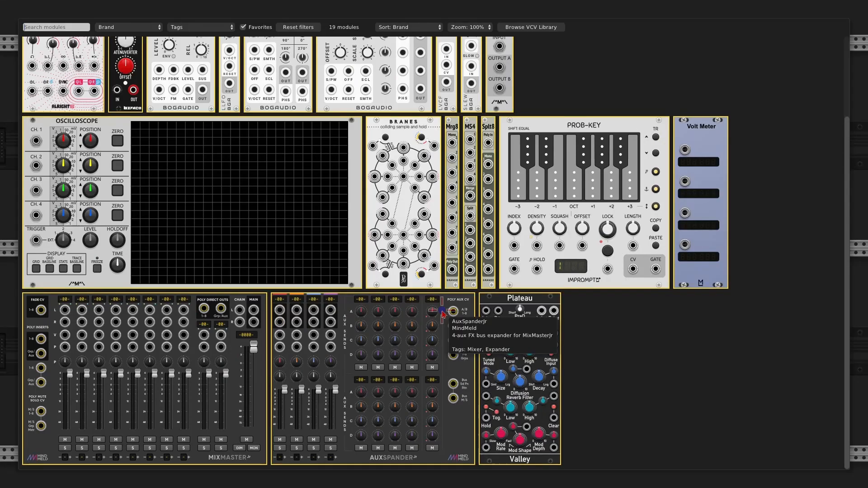
scroll(452, 434, down, 1)
click(405, 458)
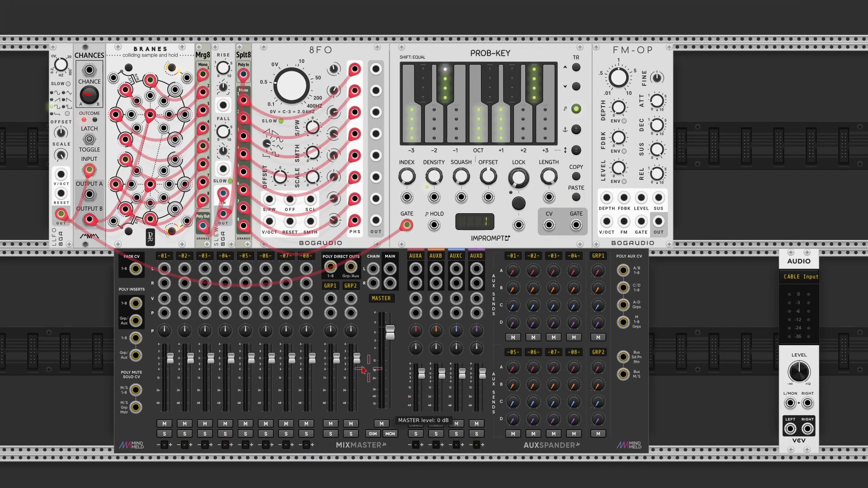
- Set mixer track 1's level to -12 dB and patch the mixer's main left and right outputs into the AUDIO module's inputs
right_click(171, 361)
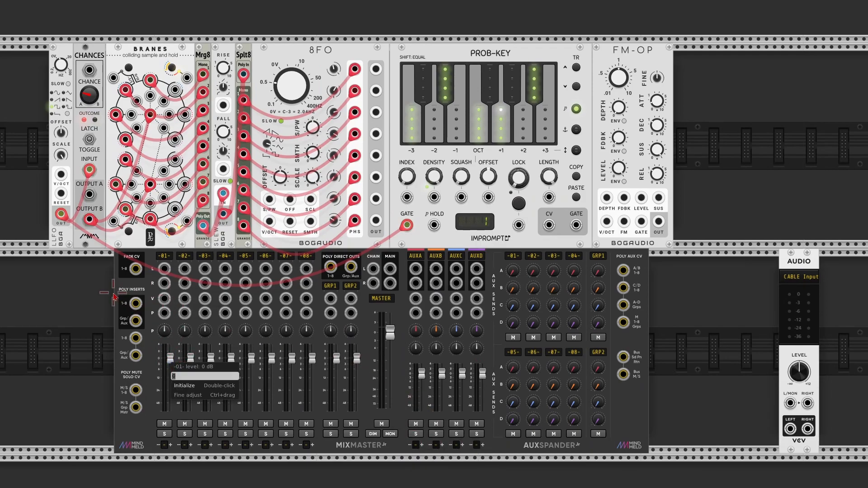
text(-12)
key(Return)
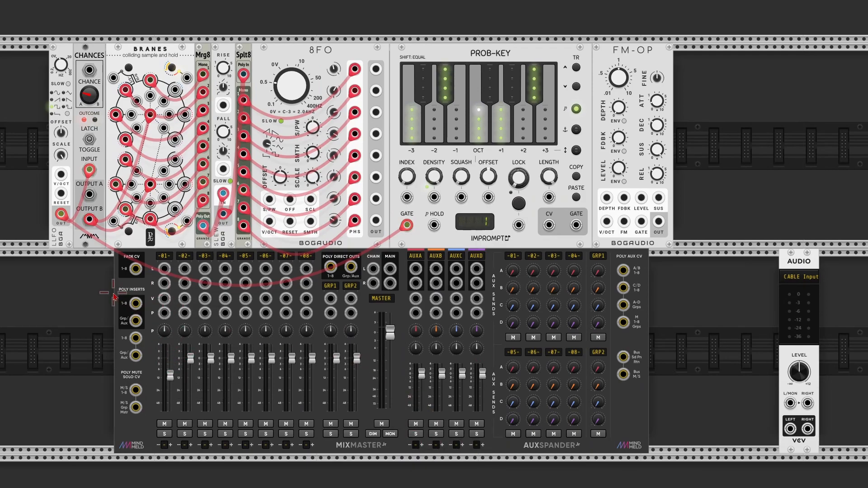
drag(390, 269, 392, 289)
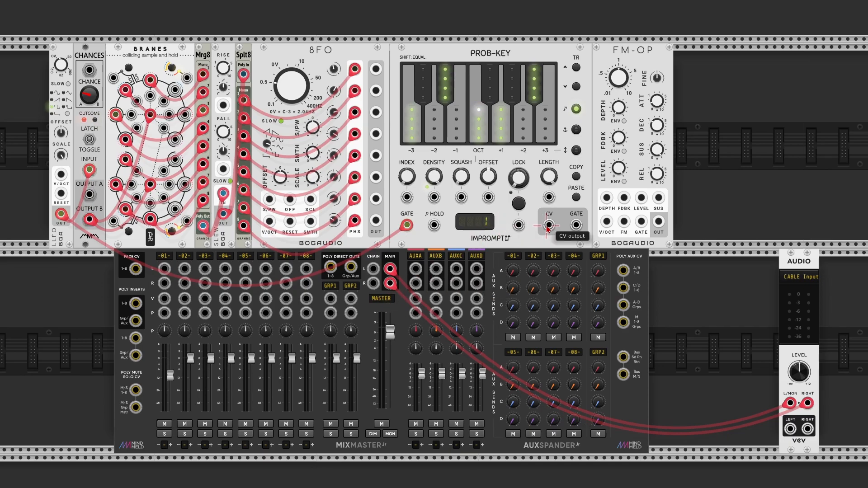
- Patch PROB-KEY's CV output into the FM-OP's V/OCT input and the FM-OP's output into mixer track 1's left input
drag(548, 225, 169, 269)
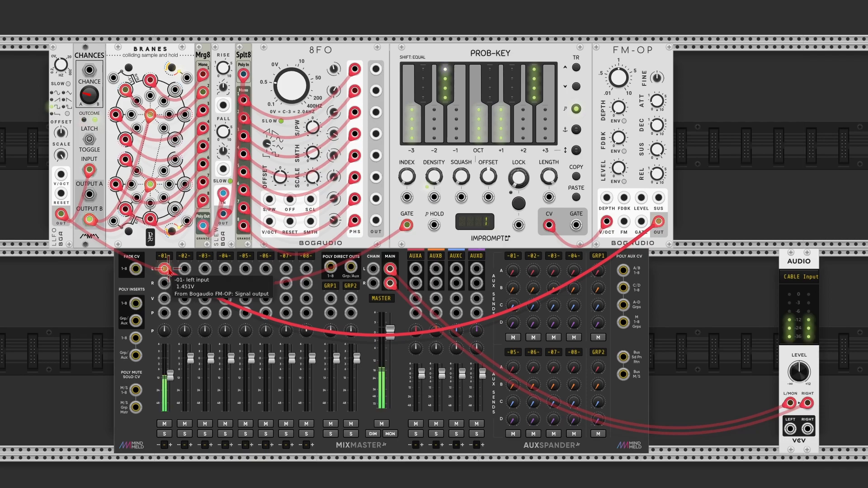
- Add a Plateau reverb between the AuxSpander and AUDIO, and patch its stereo inputs and outputs to the AUXA sends and returns
right_click(685, 342)
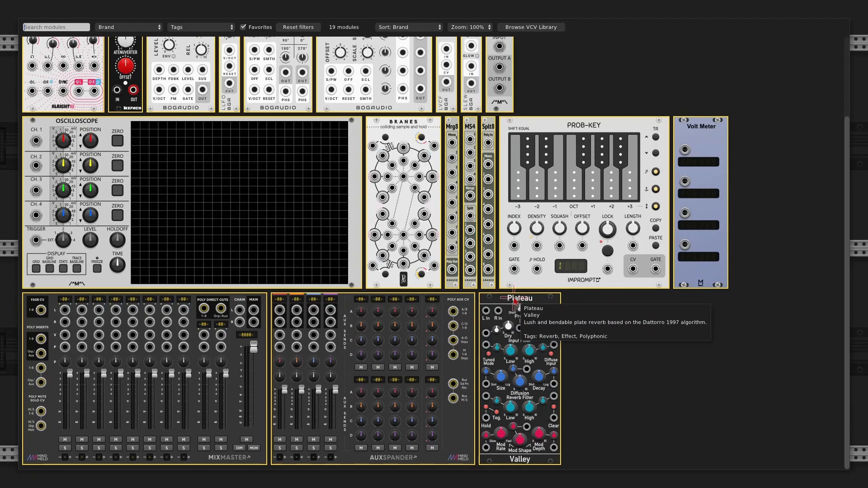
click(514, 300)
drag(77, 310, 720, 383)
click(727, 227)
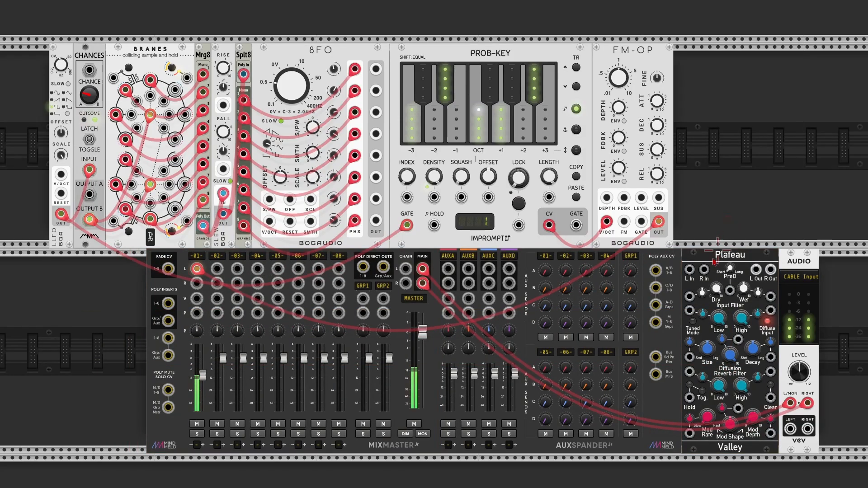
mouse_move(690, 270)
mouse_down()
mouse_move(554, 300)
mouse_move(448, 270)
mouse_move(448, 284)
mouse_move(656, 280)
mouse_move(704, 270)
mouse_up()
mouse_move(756, 270)
mouse_down()
mouse_move(723, 299)
mouse_move(497, 311)
mouse_move(452, 300)
mouse_move(452, 316)
mouse_move(723, 307)
mouse_move(770, 270)
mouse_up()
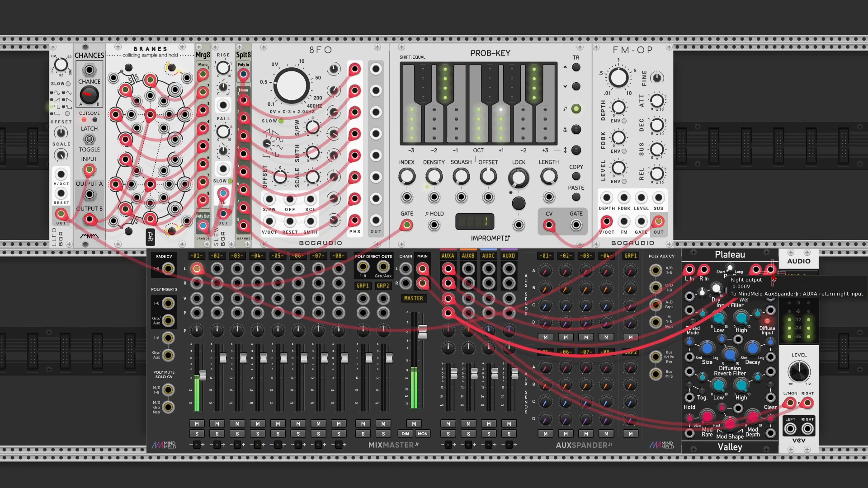
- Turn Plateau's dry level down, set wet to 100% and reverb high cut to about 5422.5 Hz, and raise track 1's AUX A send
drag(716, 293, 718, 334)
drag(743, 290, 743, 289)
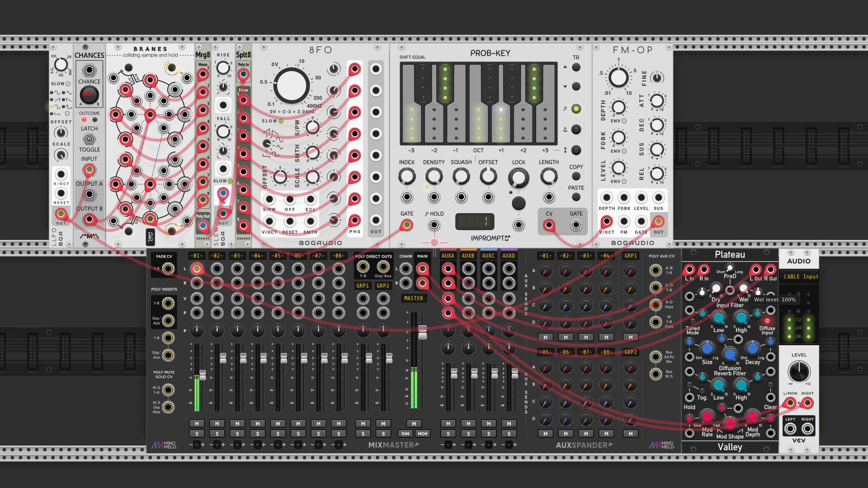
drag(756, 423, 756, 422)
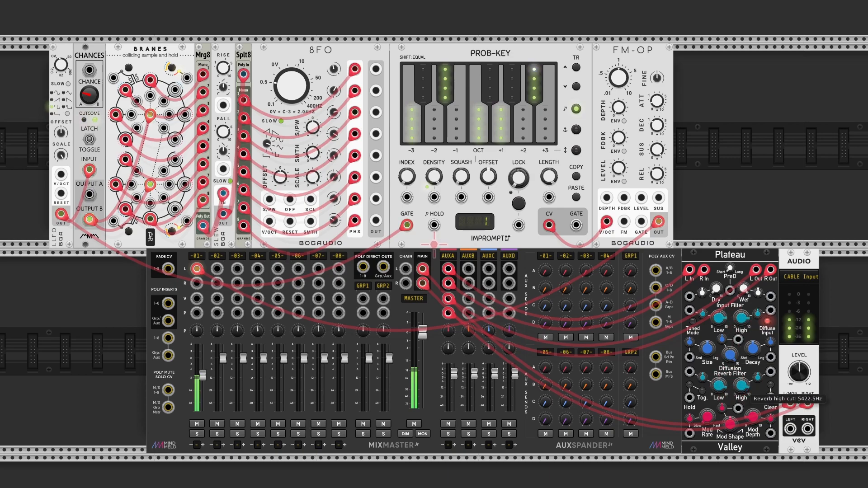
drag(545, 271, 434, 242)
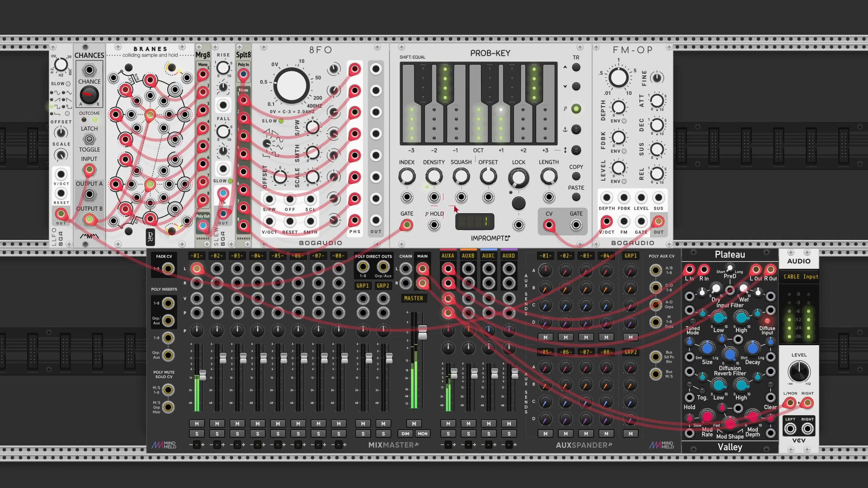
- Set PROB-KEY's lock length to 16
mouse_move(551, 182)
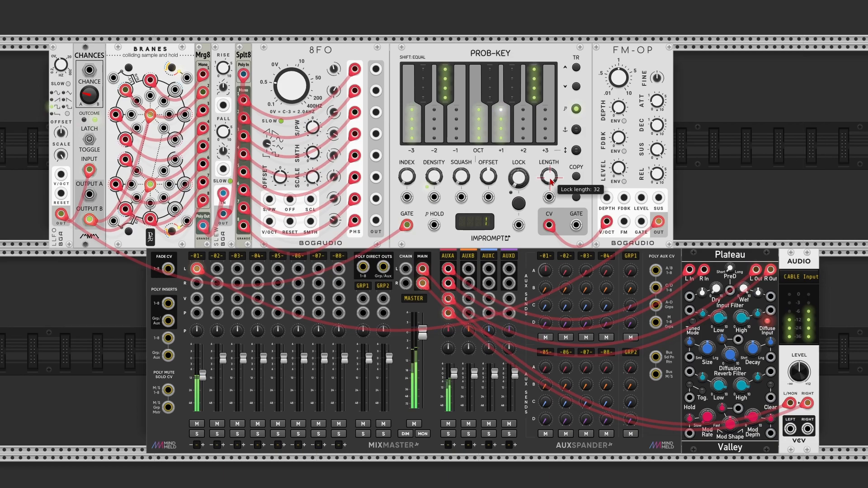
right_click(551, 181)
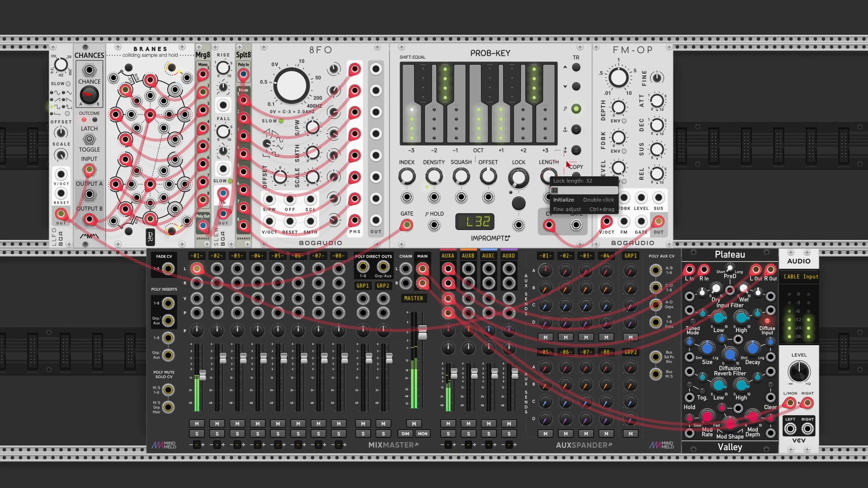
text(16)
key(Return)
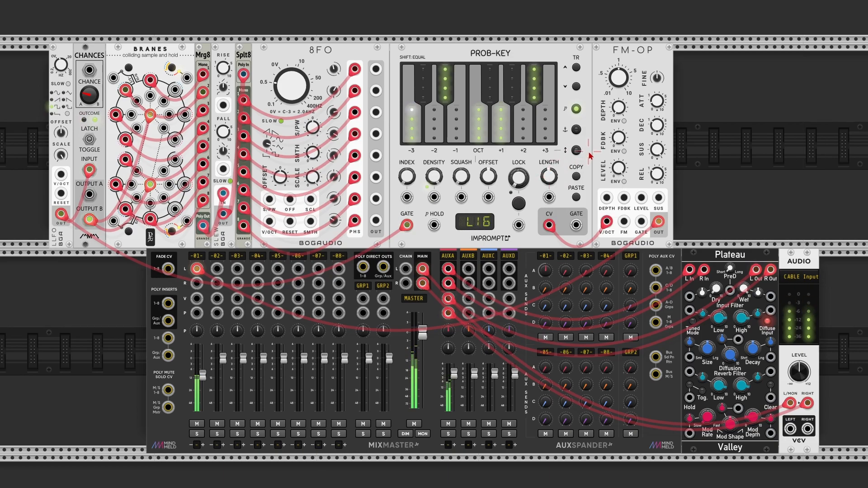
- Raise PROB-KEY's lock amount and lower its density slightly below 100%
mouse_move(521, 186)
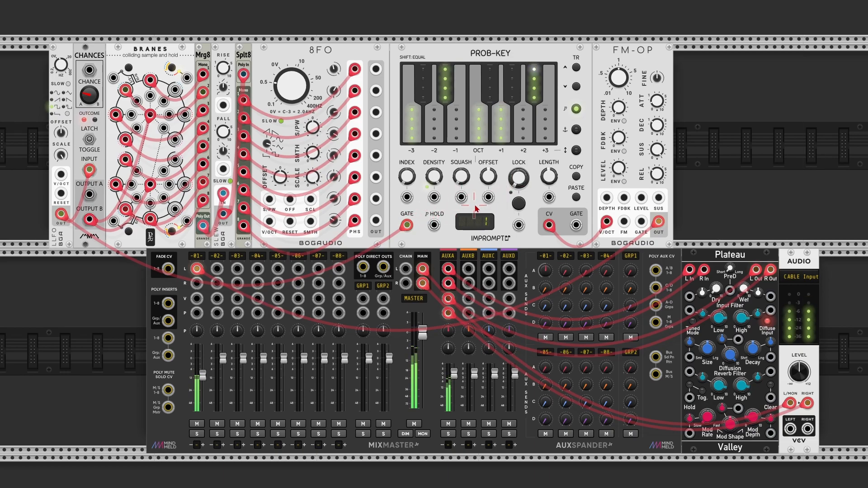
mouse_move(551, 184)
mouse_move(519, 182)
mouse_down()
mouse_move(520, 141)
mouse_move(518, 194)
mouse_up()
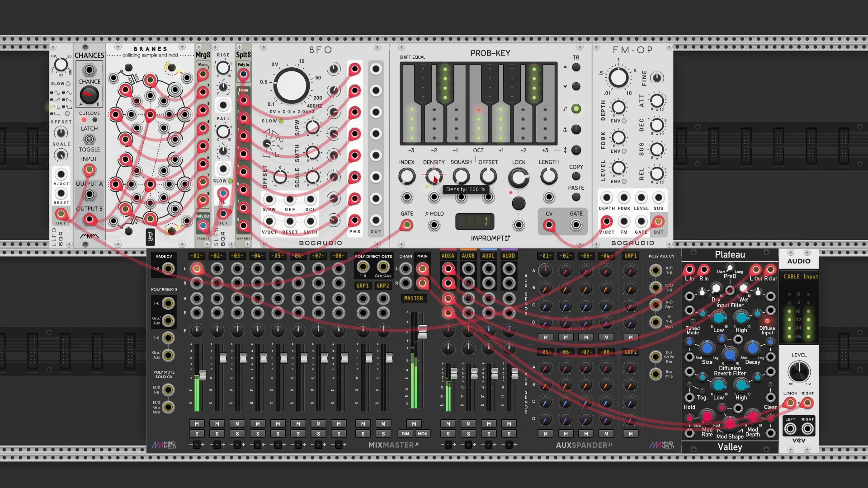
mouse_move(434, 180)
mouse_down()
mouse_move(434, 244)
mouse_move(428, 180)
mouse_up()
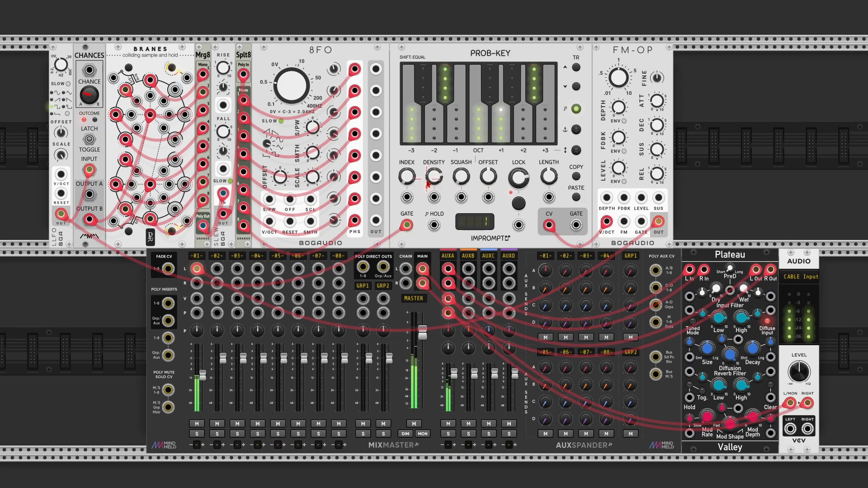
mouse_move(432, 181)
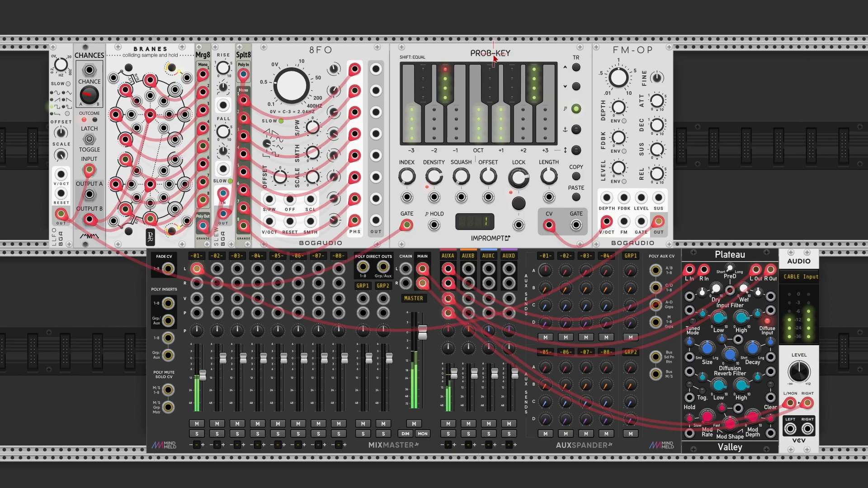
- Give PROB-KEY's -1 and +1 octaves a small probability in the octave range editor, and return to the note probability display
click(576, 150)
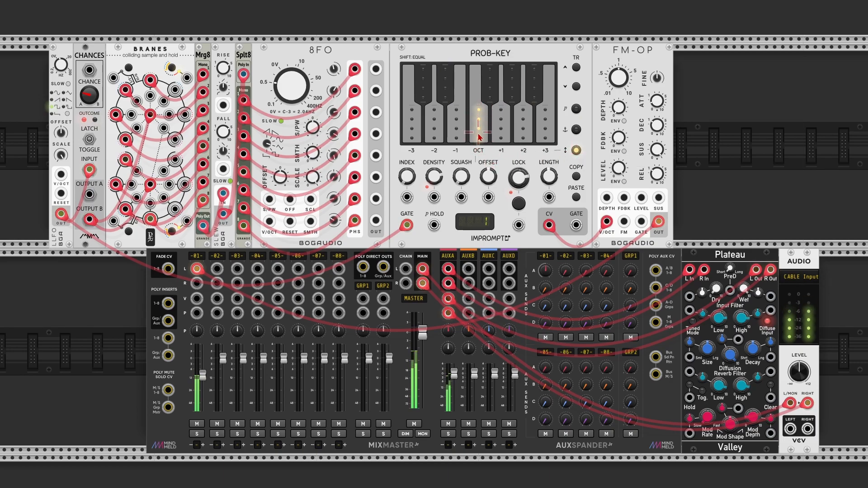
mouse_move(457, 143)
mouse_down()
mouse_move(458, 134)
mouse_move(500, 140)
mouse_move(502, 132)
mouse_up()
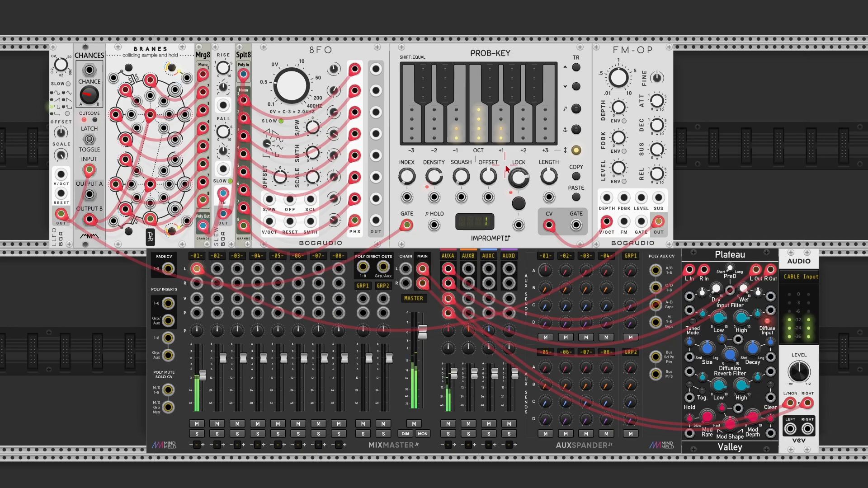
click(576, 109)
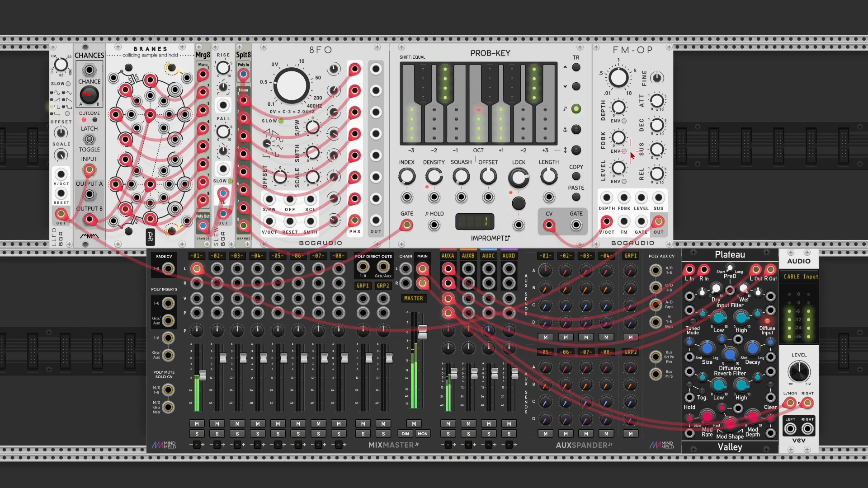
- Turn up the FM-OP's feedback and patch the 8FO's phase 4 output into its feedback CV input
drag(619, 142, 619, 132)
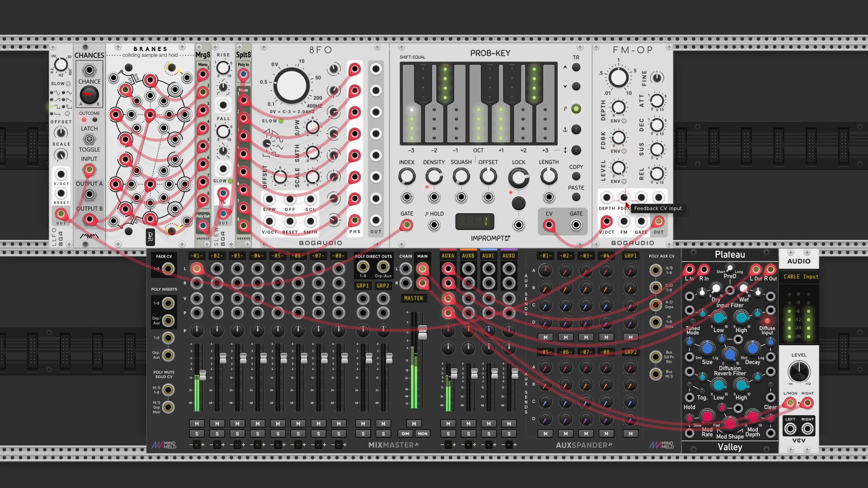
drag(623, 198, 376, 134)
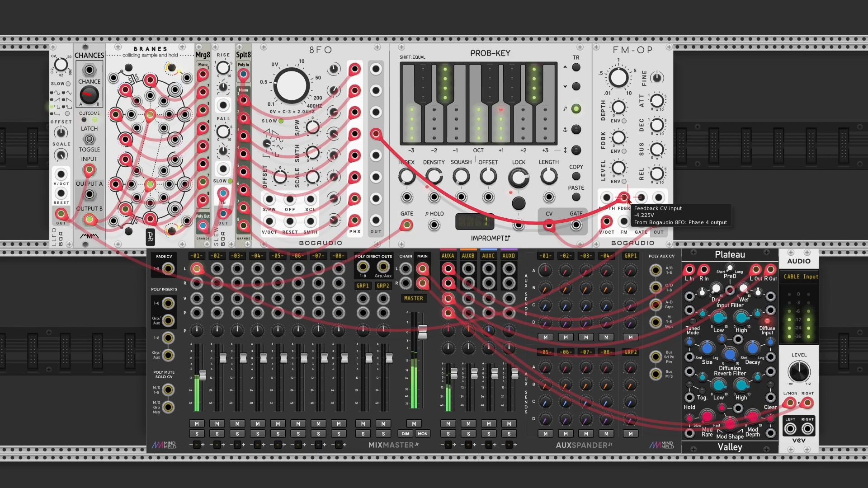
mouse_move(617, 140)
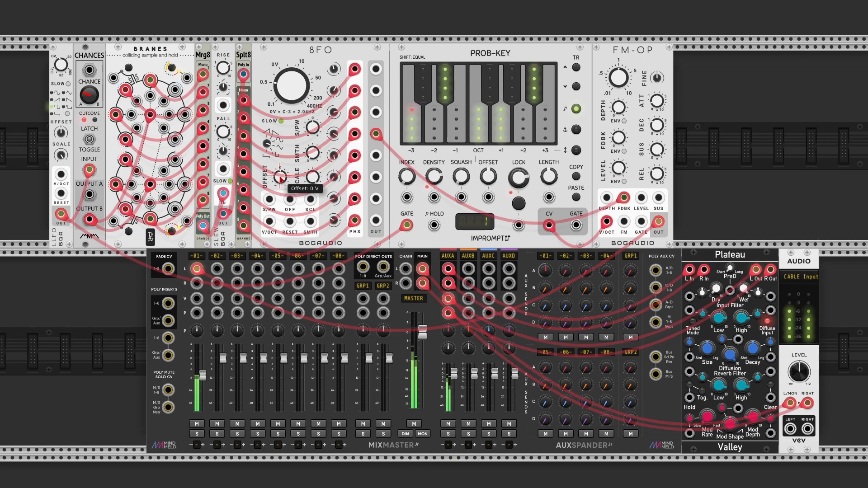
- Raise the 8FO's output offset above 0 V
drag(280, 179, 281, 146)
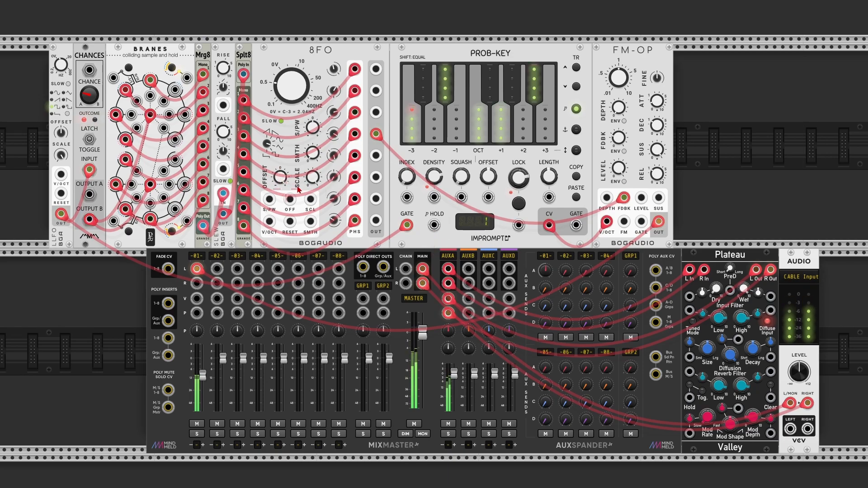
mouse_move(624, 200)
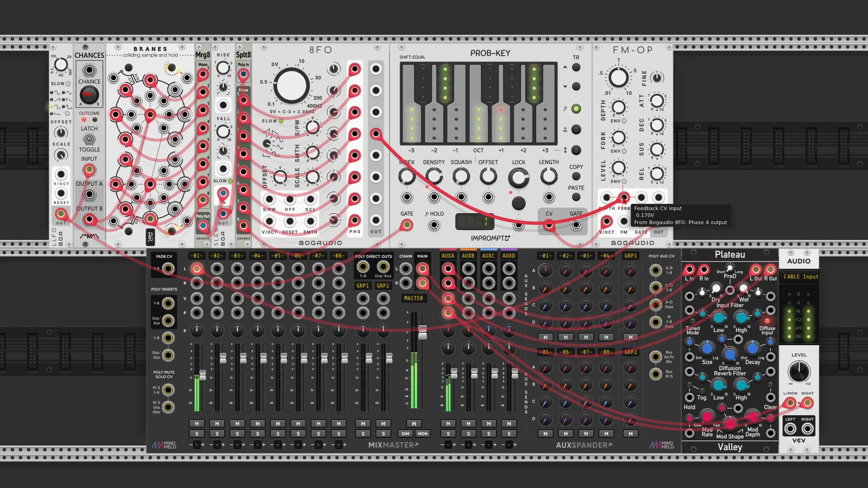
- Add a second FM-OP beside the first and patch PROB-KEY's CV output into its V/OCT input
right_click(723, 201)
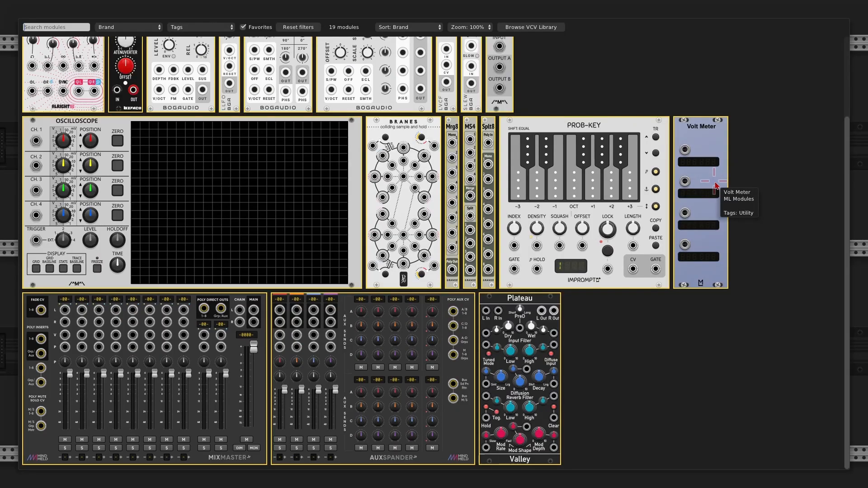
scroll(633, 202, up, 3)
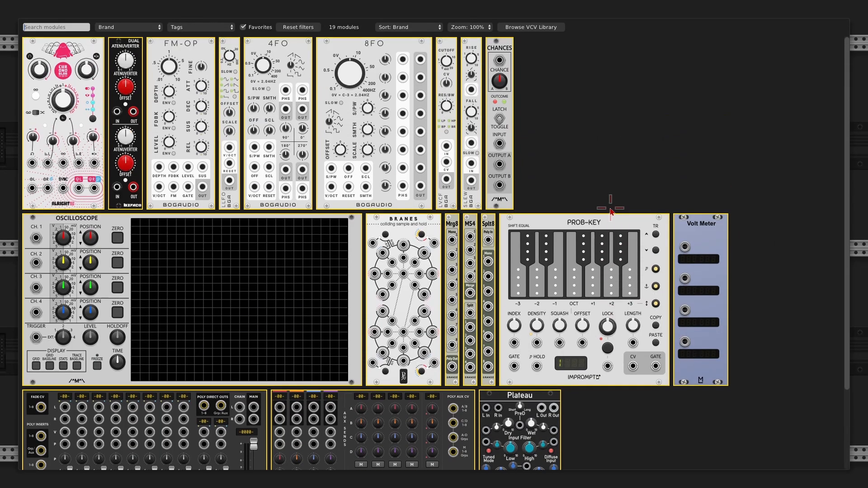
click(177, 51)
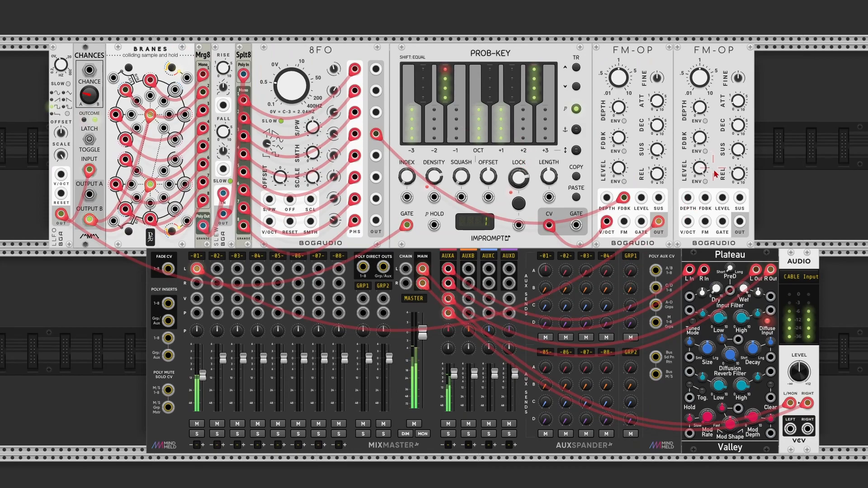
drag(687, 221, 660, 260)
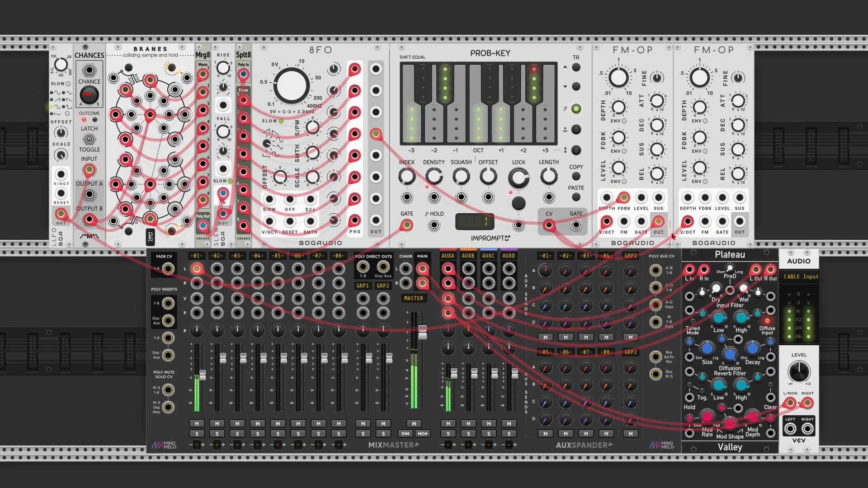
- Set the second FM-OP's frequency ratio to 2
right_click(700, 80)
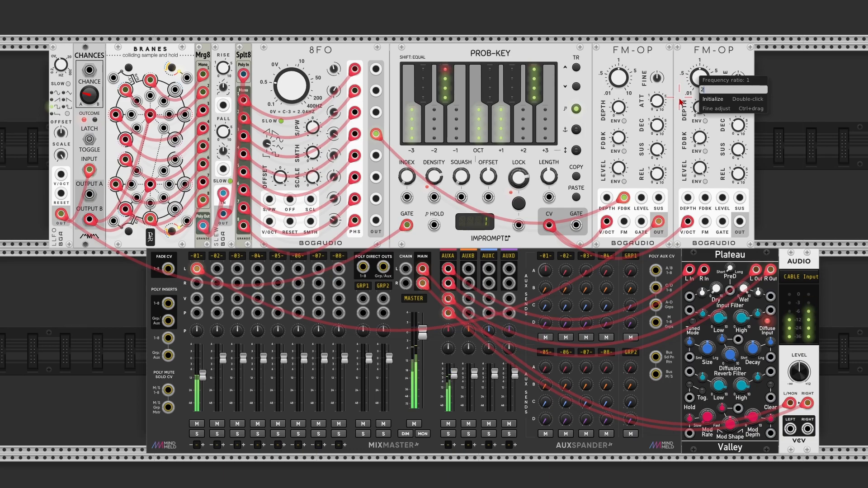
text(2)
key(Return)
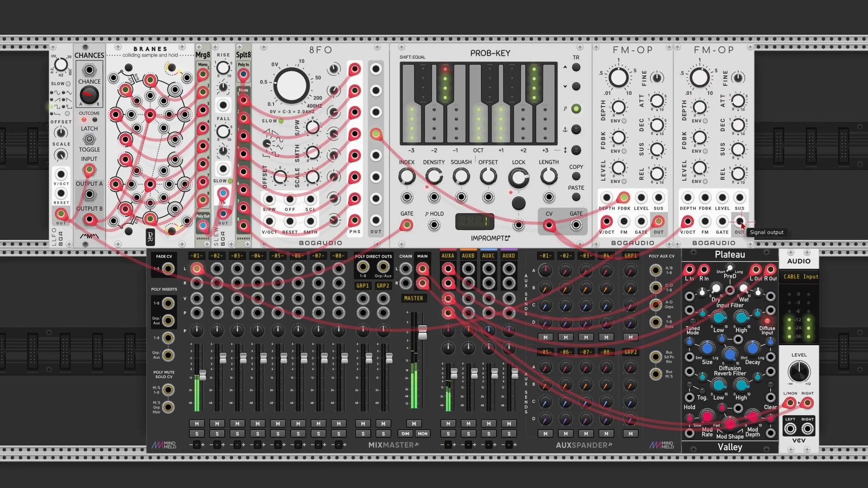
- Patch the second FM-OP's output into the first FM-OP's FM input and turn up the first one's FM depth
drag(740, 224, 625, 222)
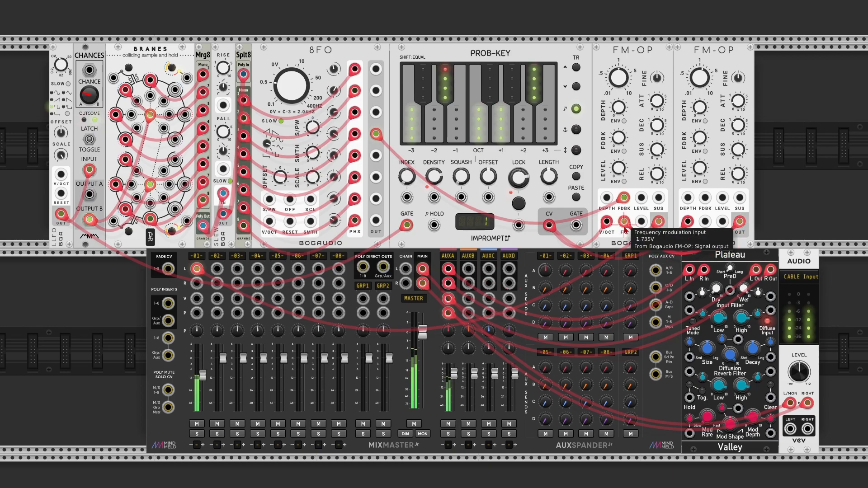
drag(619, 107, 619, 88)
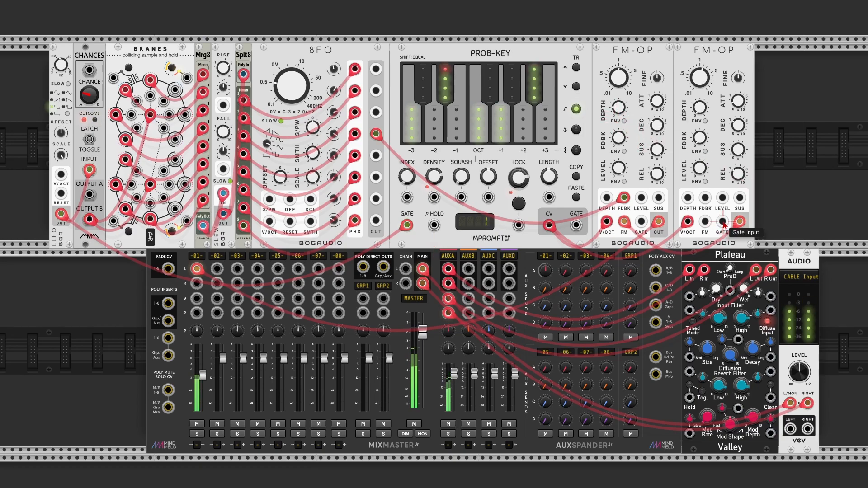
- Patch PROB-KEY's gate output into the second FM-OP's gate input, set its release to about 2.17 s and enable its level envelope
drag(724, 225, 579, 228)
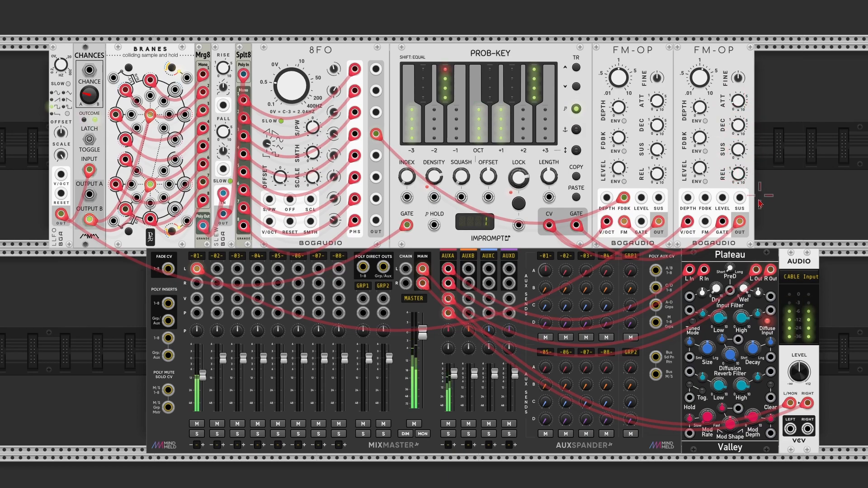
mouse_move(740, 178)
drag(738, 173, 739, 167)
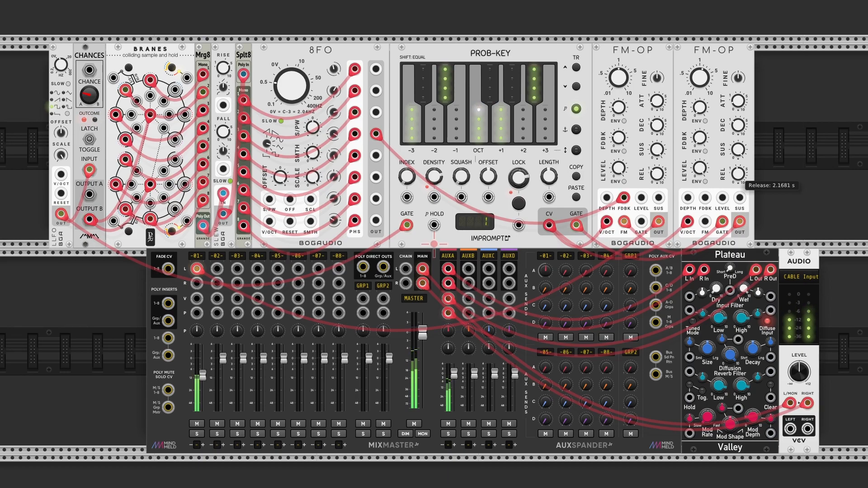
click(706, 181)
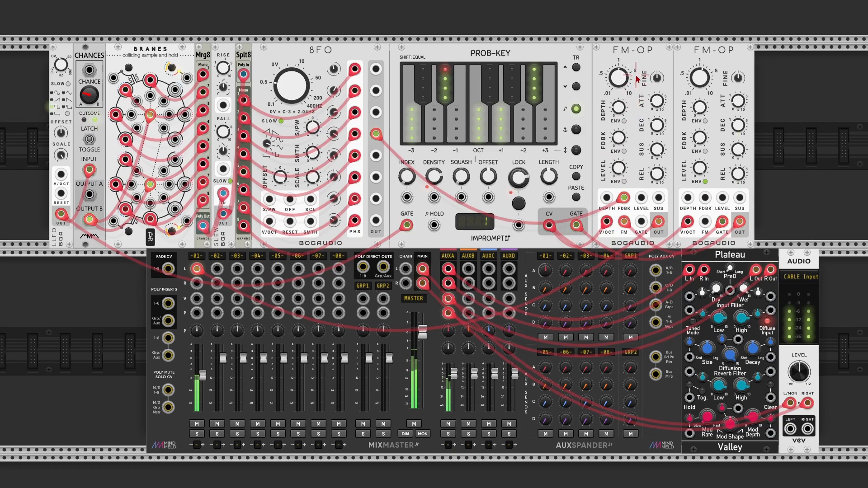
- Patch 8FO phase 7 into the first FM-OP's depth CV and phase 2 into the second's feedback CV, setting the second's feedback to about 26%
drag(607, 199, 381, 202)
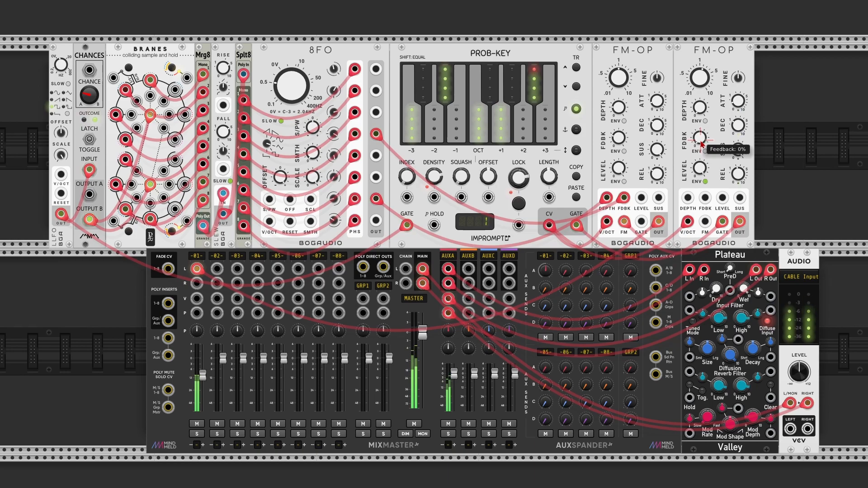
drag(700, 139, 700, 134)
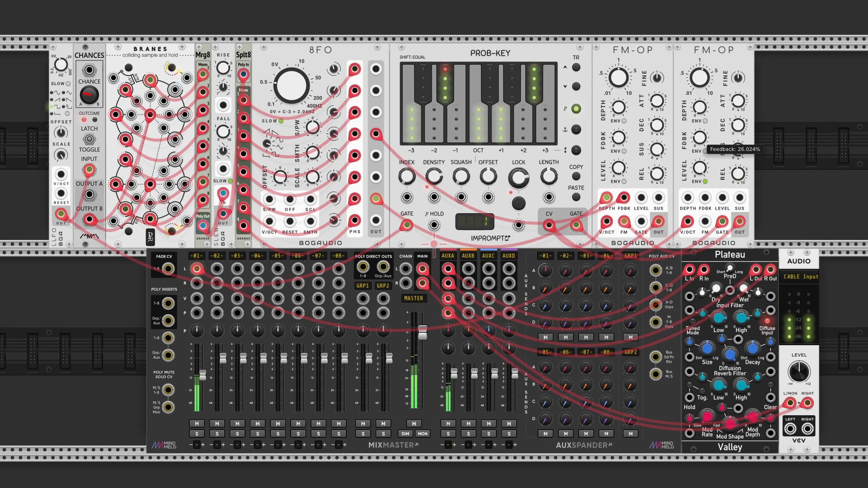
drag(705, 198, 375, 90)
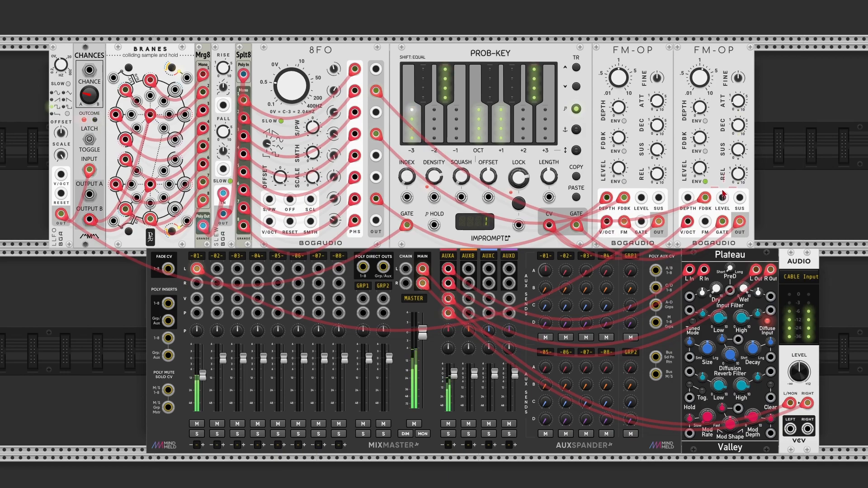
- Add an LVCF filter beside the second FM-OP and route the first FM-OP's output through it into mixer channel 1's left input
right_click(774, 185)
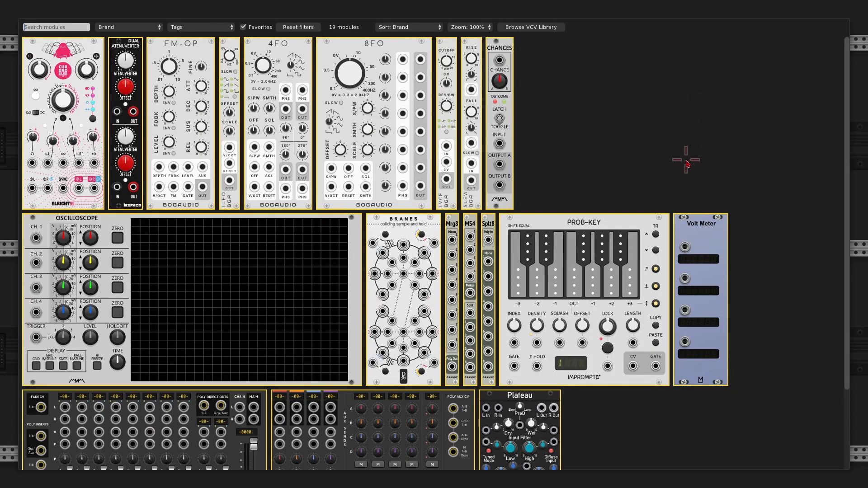
click(442, 202)
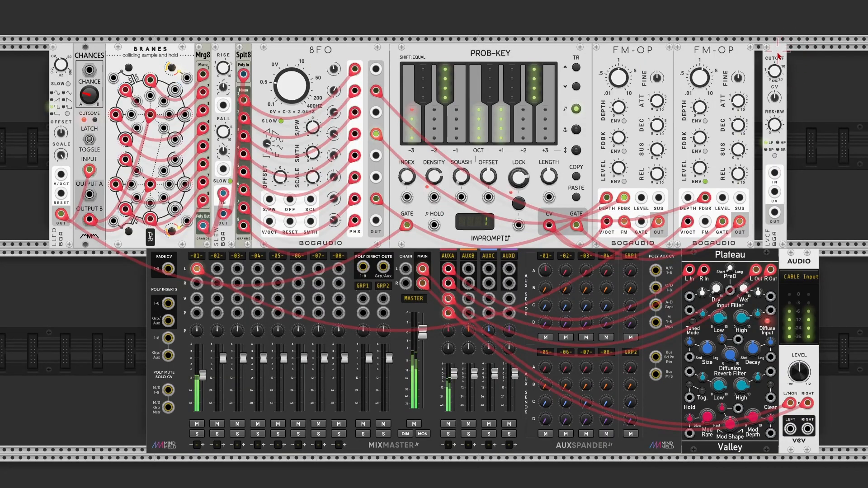
drag(777, 52, 768, 52)
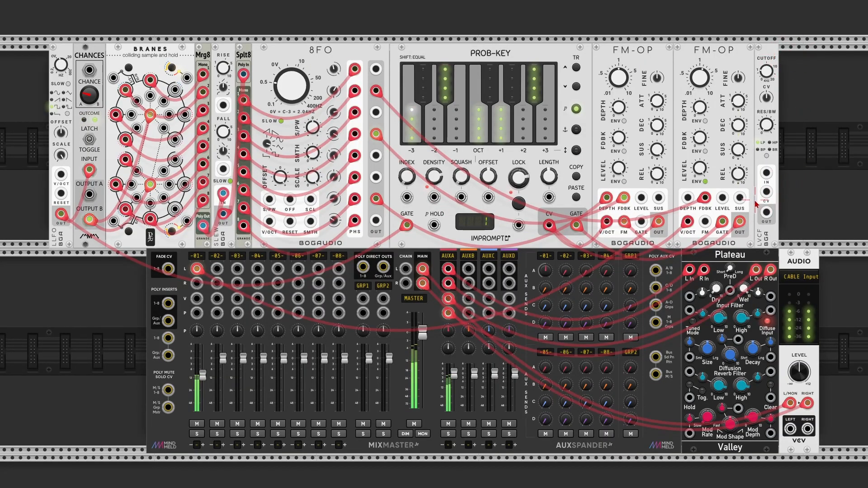
drag(196, 271, 763, 181)
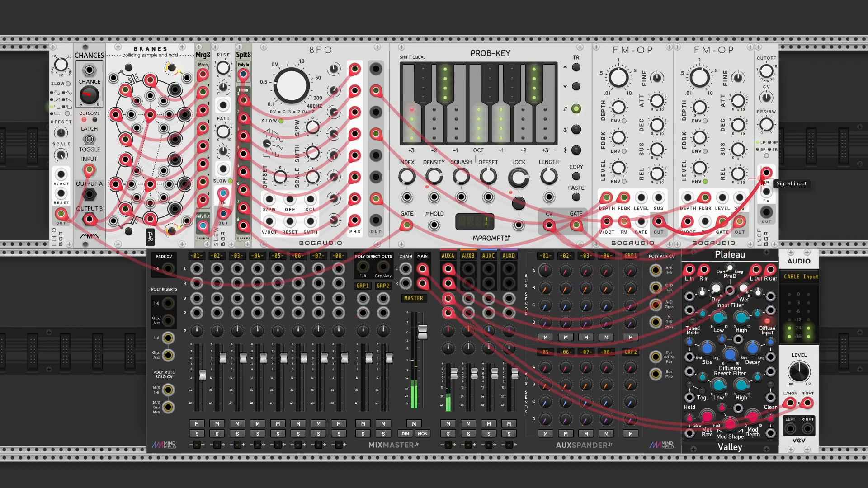
drag(766, 212, 196, 270)
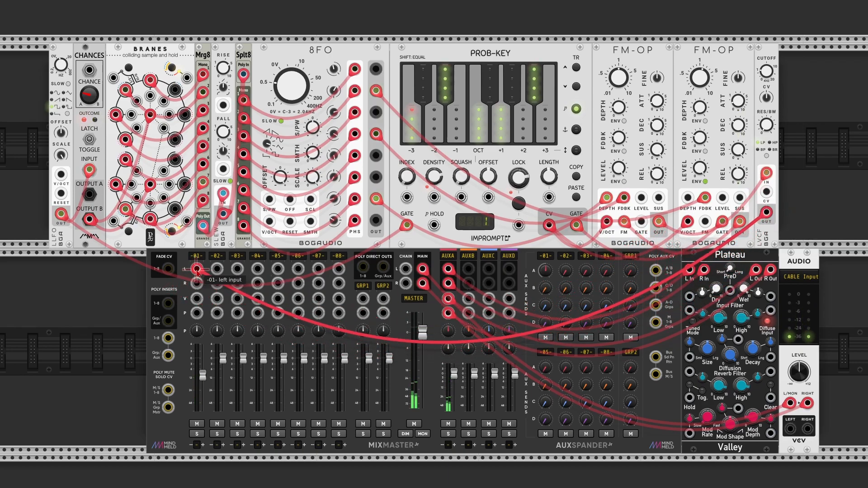
- Patch 8FO phase 6 into the LVCF's cutoff CV input and adjust the filter's cutoff and CV amount
drag(765, 71, 766, 73)
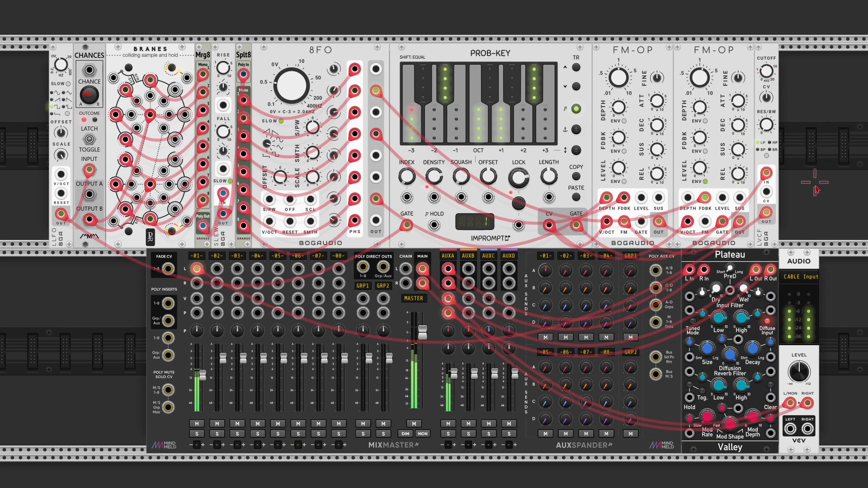
drag(768, 193, 376, 177)
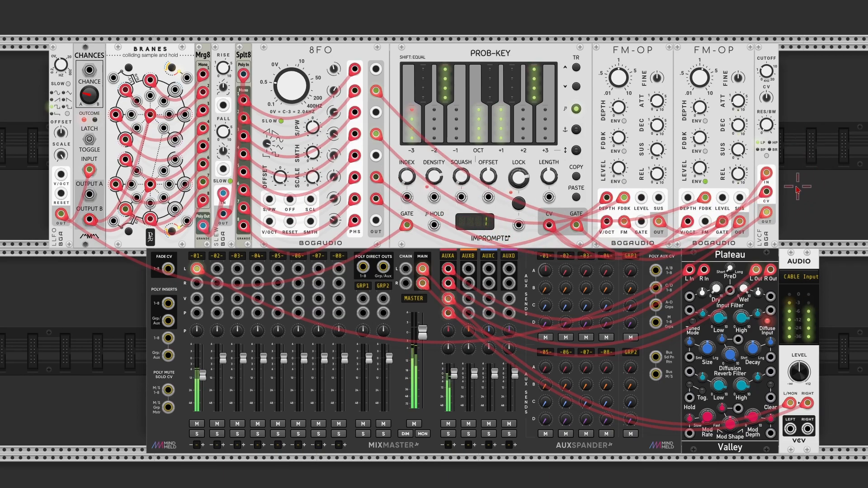
drag(766, 99, 767, 90)
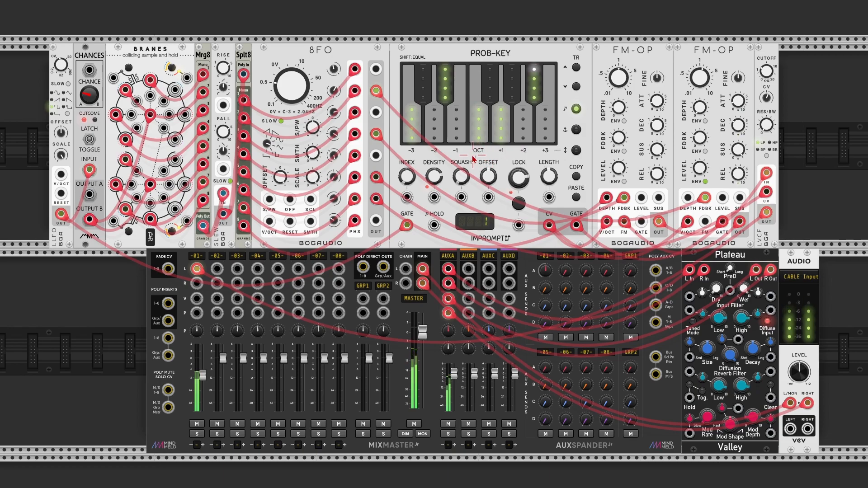
- Display PROB-KEY's octave ranges and try out its offset control
click(576, 151)
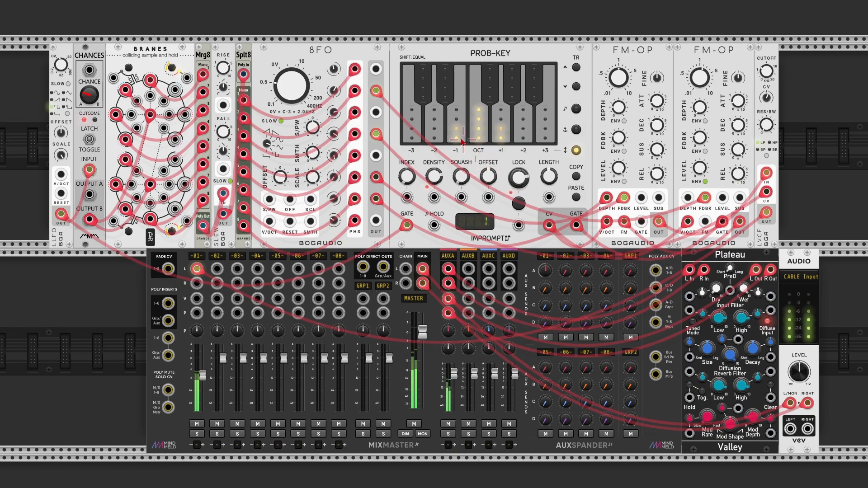
mouse_move(487, 174)
mouse_down()
mouse_move(487, 183)
mouse_move(487, 159)
mouse_up()
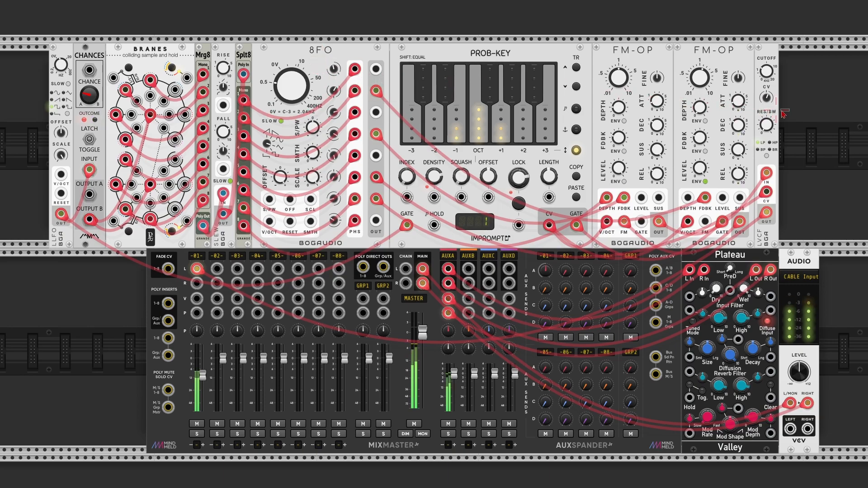
- Add a Dual Atenuverter between 8FO and PROB-KEY and route 8FO phase 3 through its first channel into PROB-KEY's offset input
drag(779, 113, 557, 127)
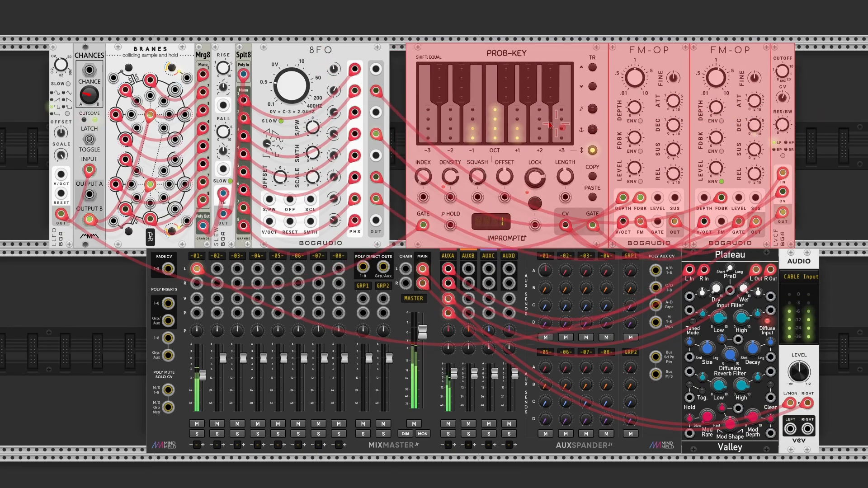
click(399, 68)
right_click(399, 69)
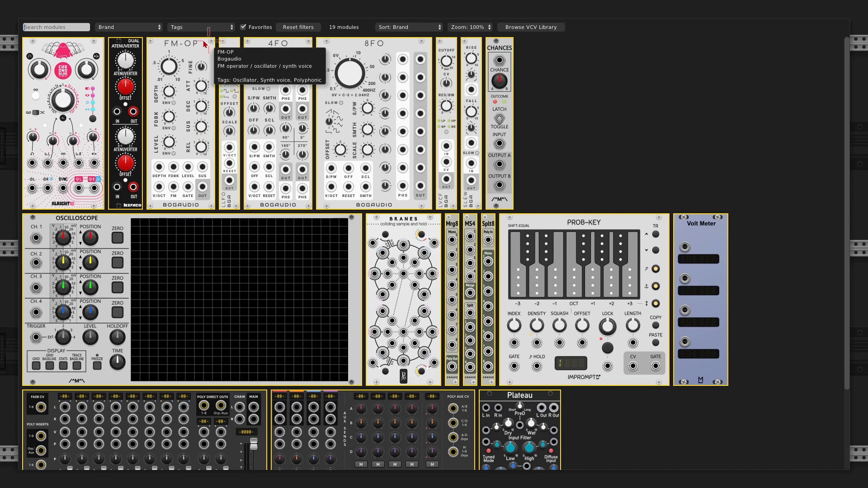
click(127, 47)
drag(375, 113, 527, 197)
mouse_move(414, 73)
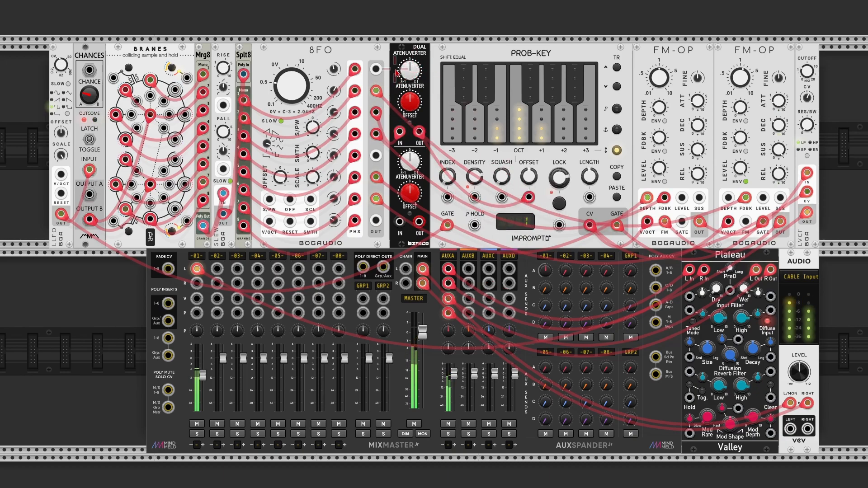
mouse_move(417, 106)
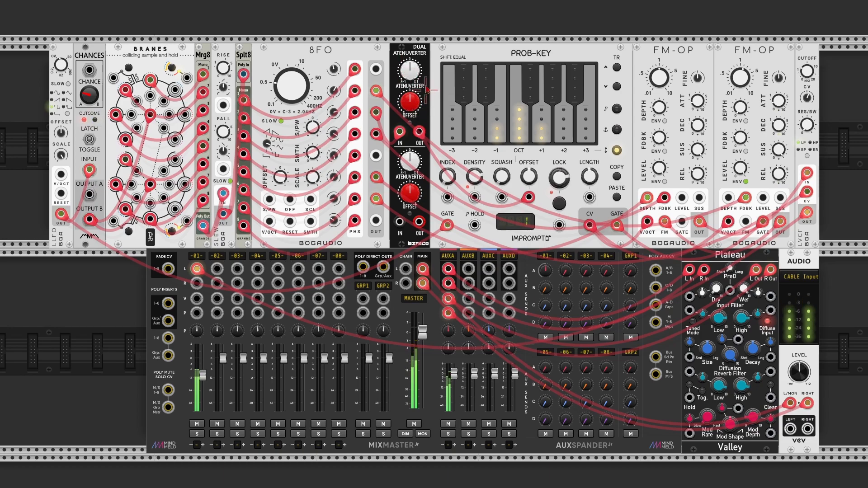
right_click(413, 73)
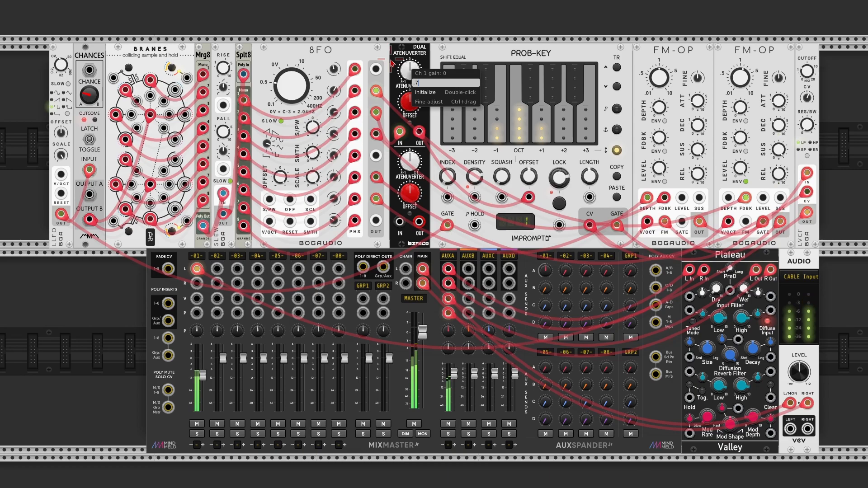
key(Return)
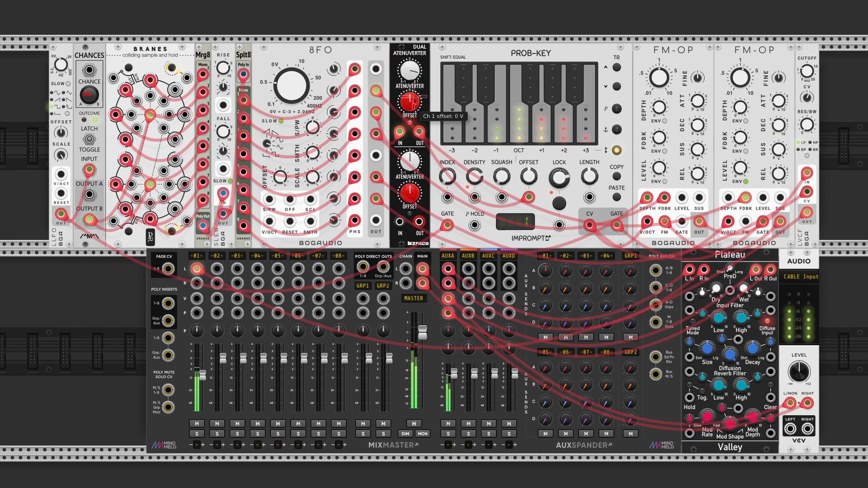
right_click(413, 76)
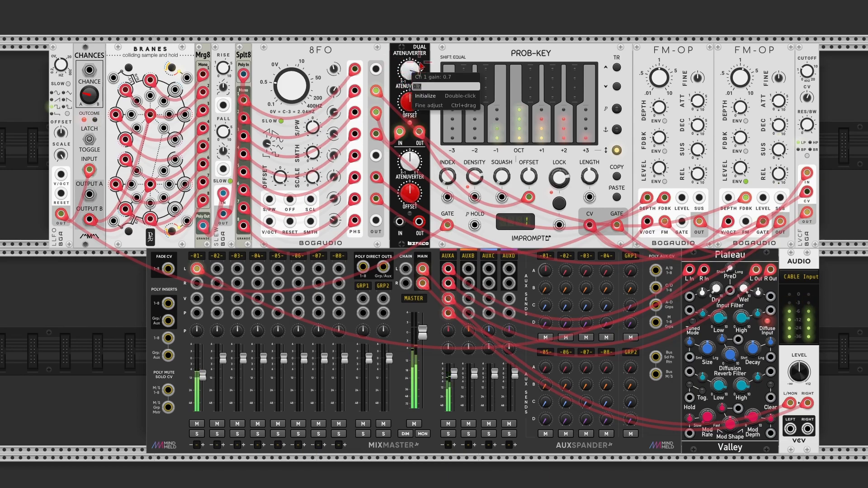
text(.6)
key(Return)
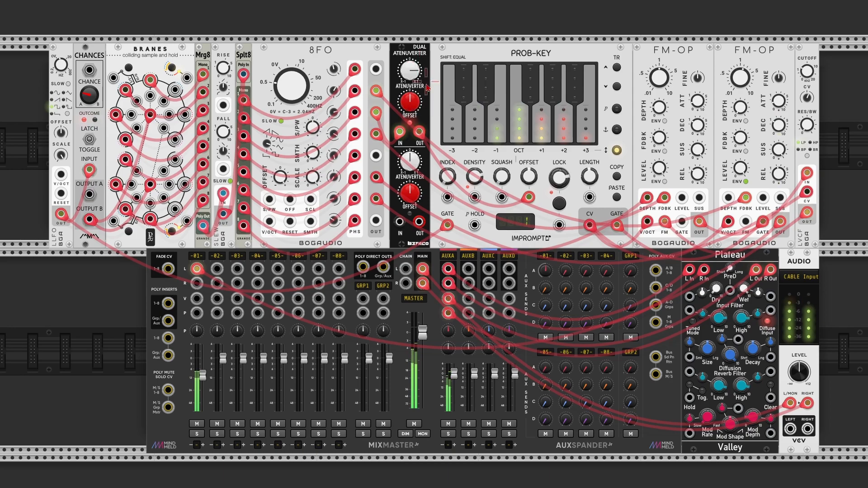
right_click(411, 103)
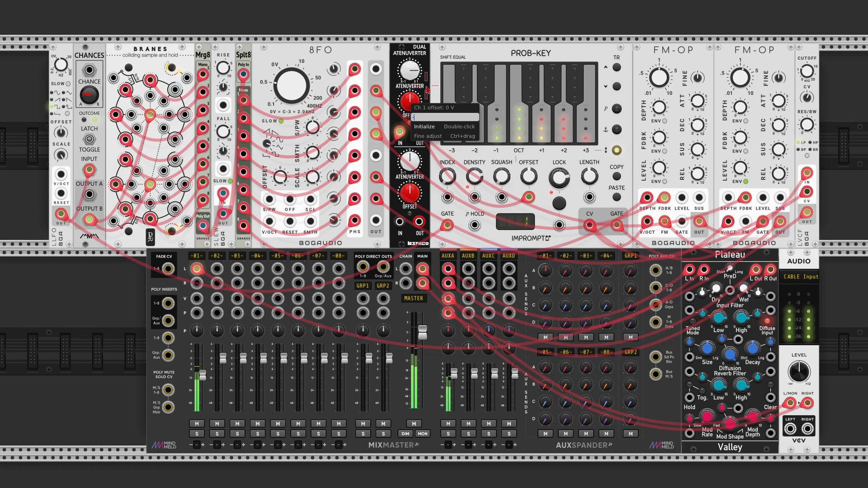
text(-3.5)
key(Return)
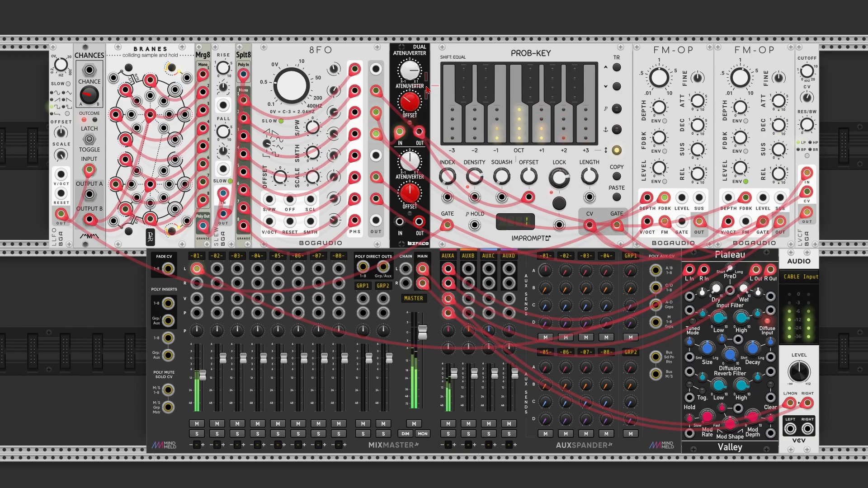
- Check the voltage at PROB-KEY's offset input and switch its display back to the note probabilities
mouse_move(419, 132)
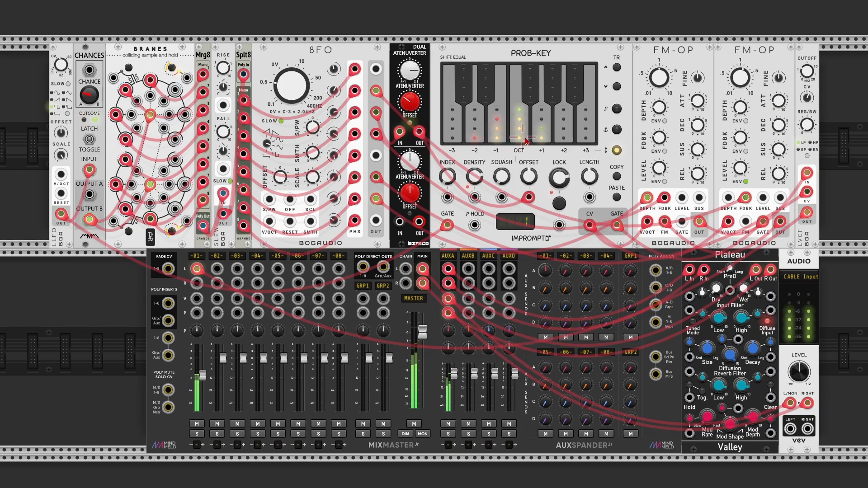
mouse_move(534, 197)
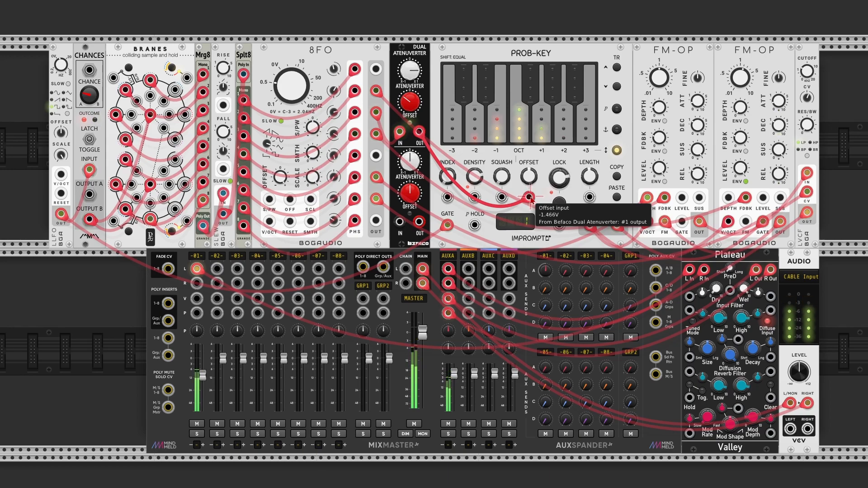
click(617, 109)
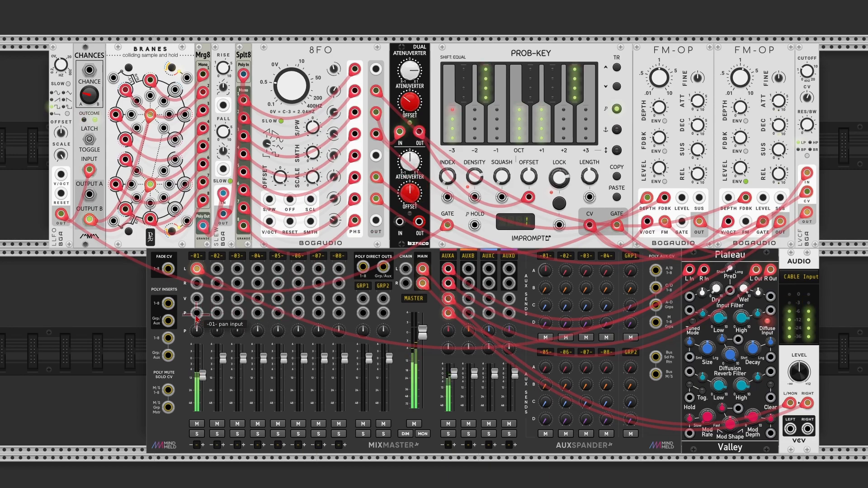
- Route 8FO phase 5 through the Dual Atenuverter's second channel, with gain 0.5 and offset -2.5 V, into mixer channel 1's pan input
drag(399, 222, 378, 161)
drag(420, 222, 197, 319)
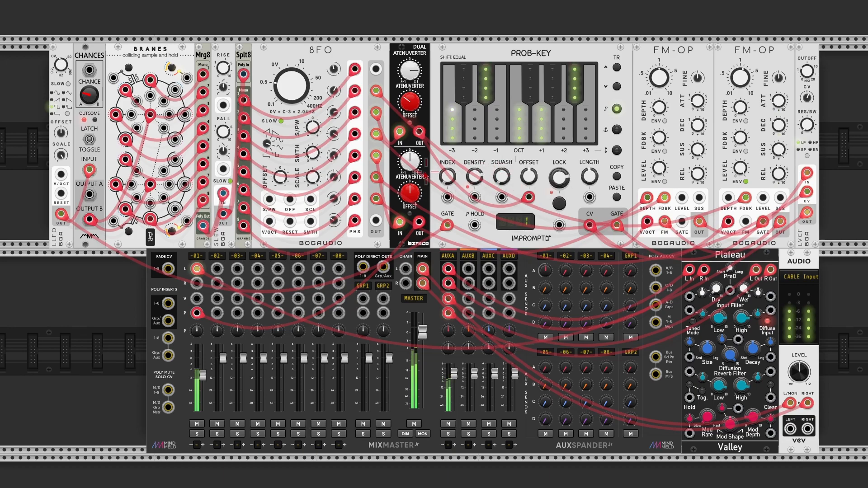
right_click(404, 160)
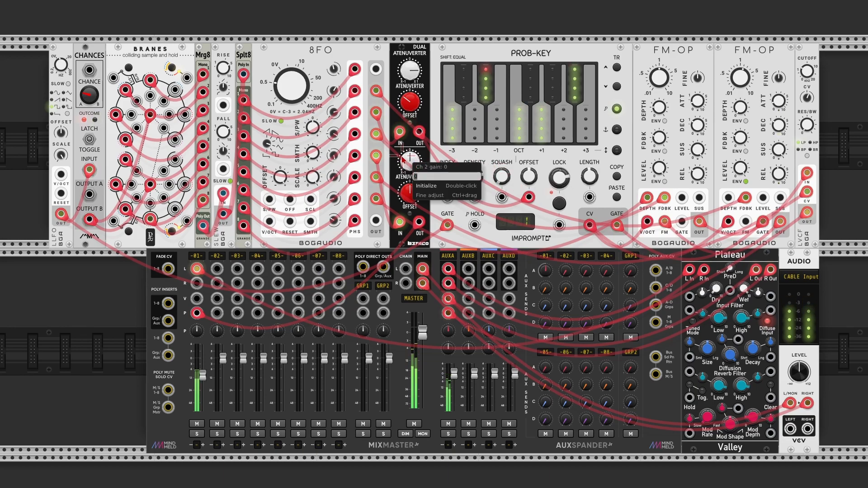
text(0.5)
key(Return)
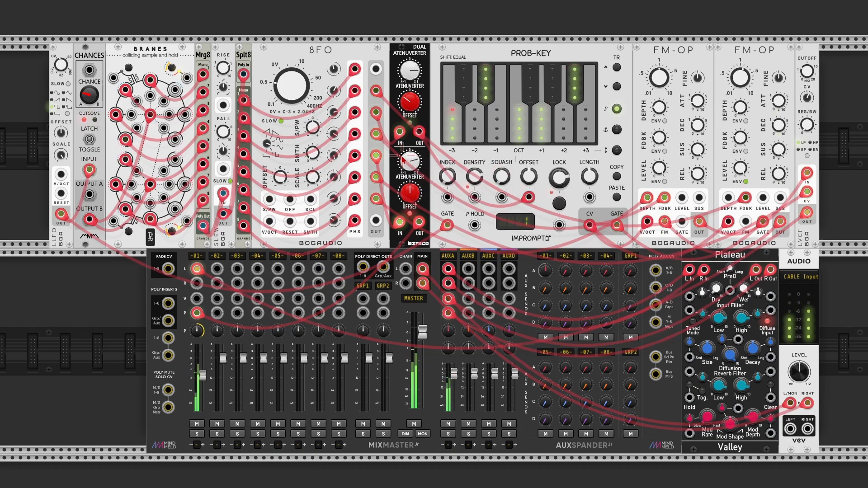
right_click(410, 194)
text(-2.5)
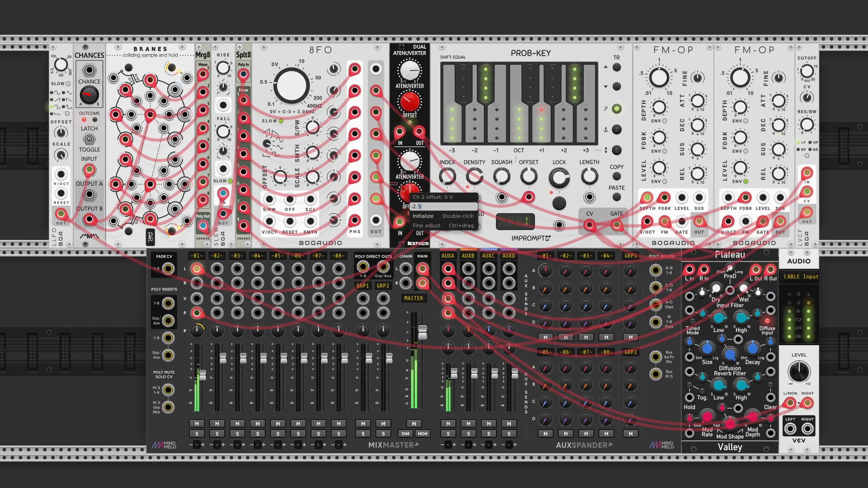
key(Return)
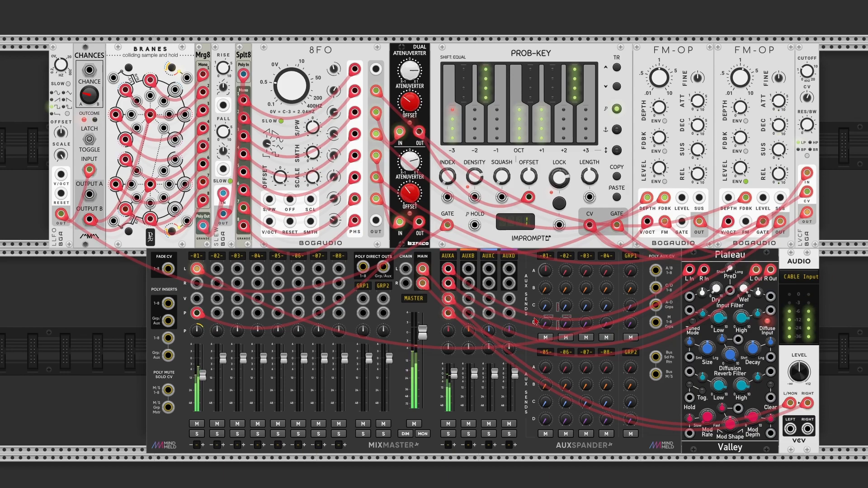
- Add a Chronoblob2 delay beside the MixMaster and patch the LFO output into its sync trigger input
right_click(119, 313)
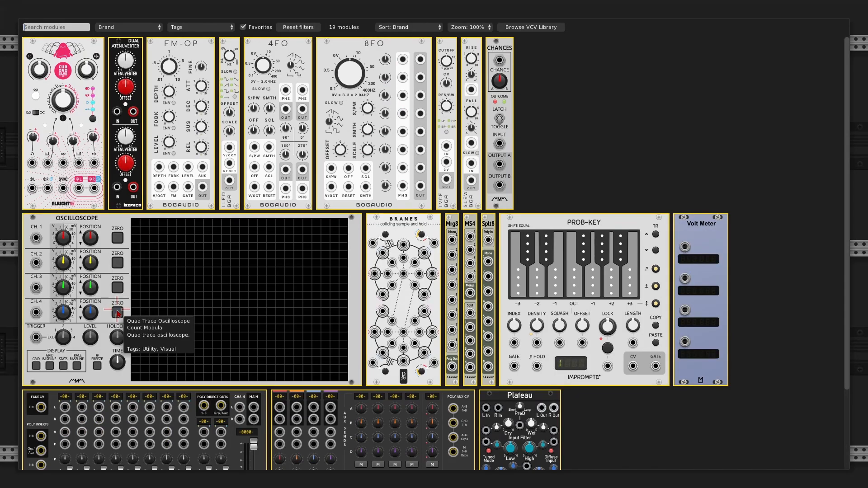
click(63, 54)
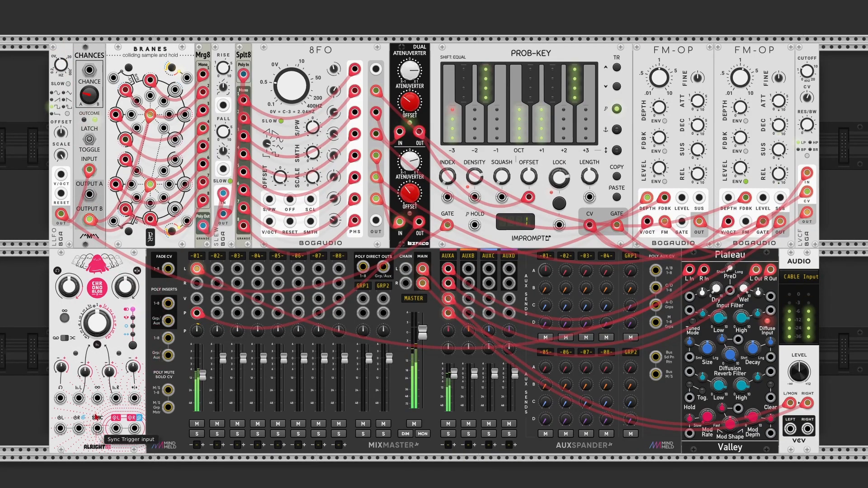
drag(99, 431, 61, 216)
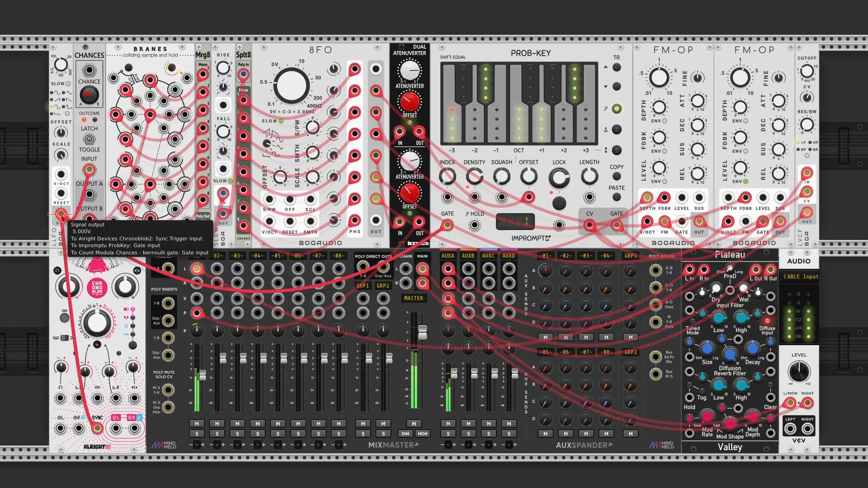
- Set the Chronoblob2's feedback to 50% and its dry/wet mix to 0.66
mouse_move(94, 324)
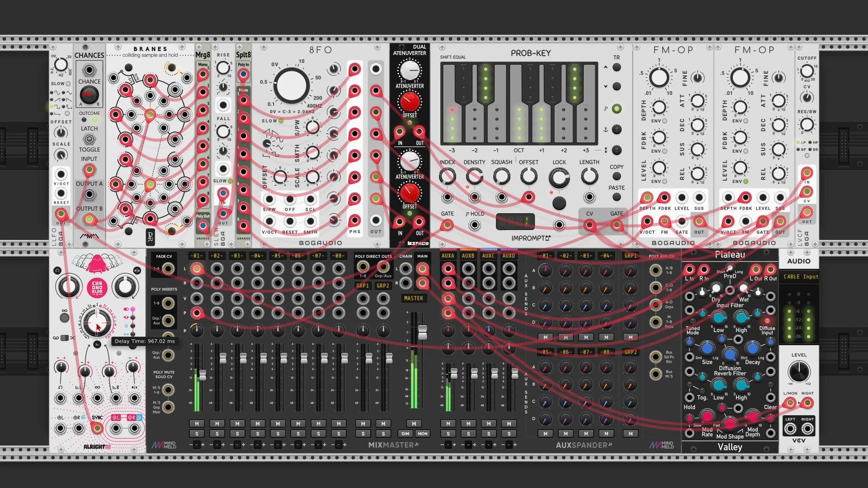
mouse_move(70, 285)
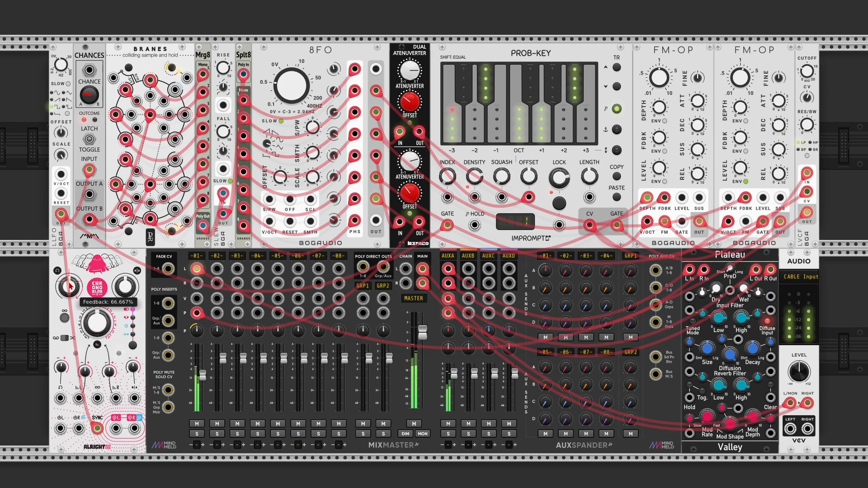
right_click(69, 283)
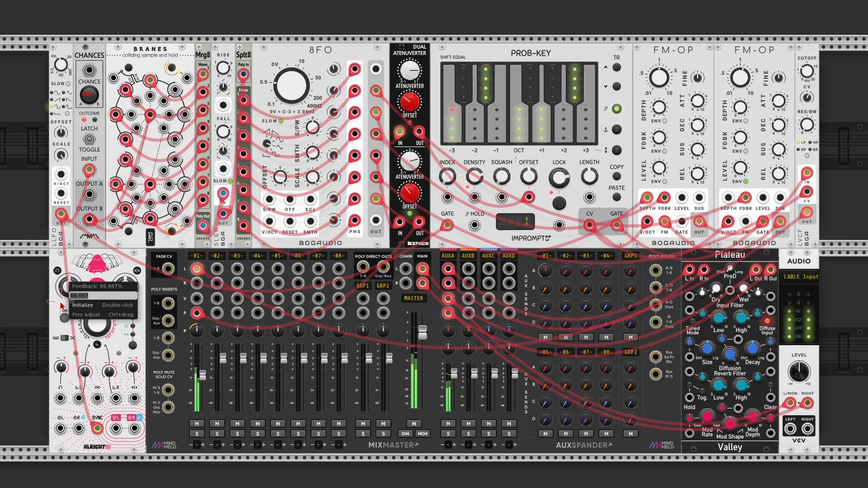
text(50)
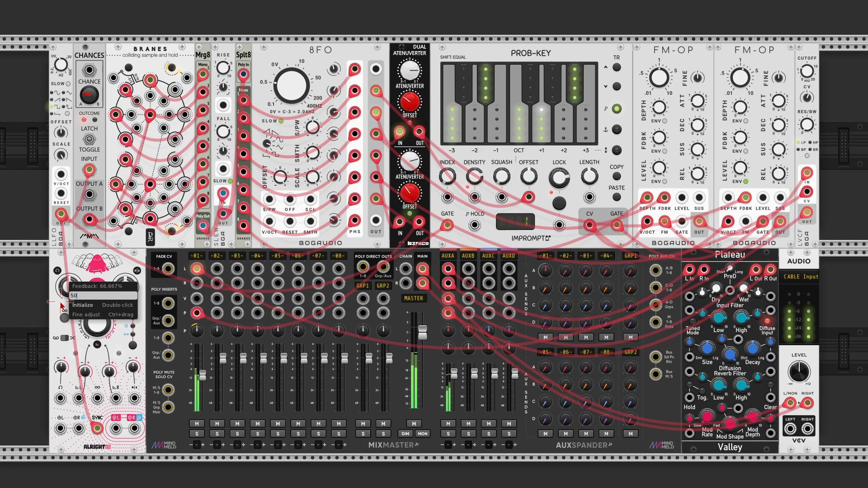
key(Return)
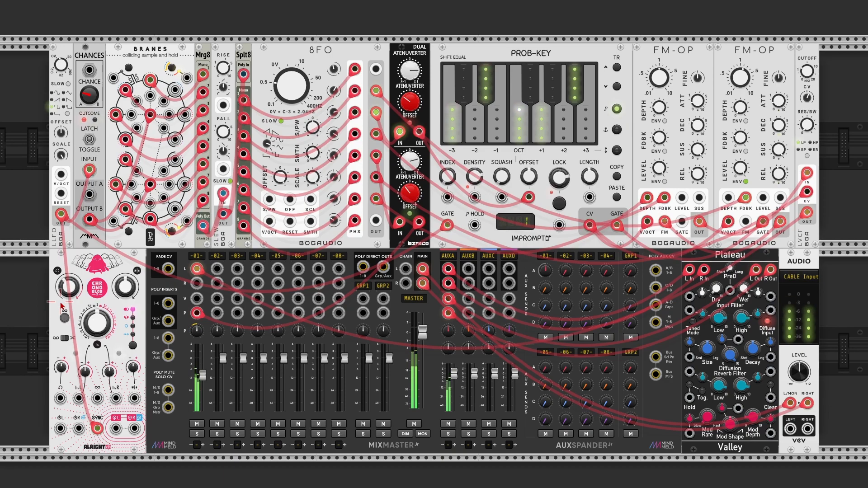
right_click(115, 291)
text(.66)
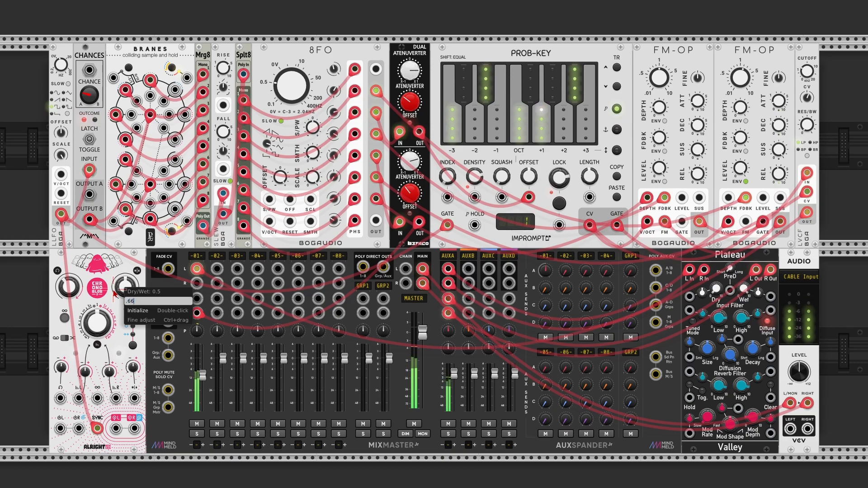
key(Return)
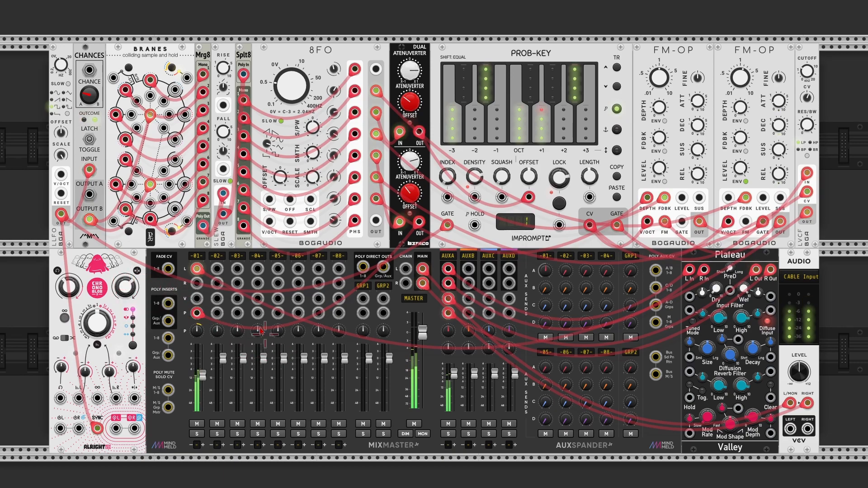
- Insert Chronoblob2 between the filter output and mixer channel 1, wiring its left and right outputs to the channel's stereo inputs, and adjust its delay time
drag(198, 271, 135, 429)
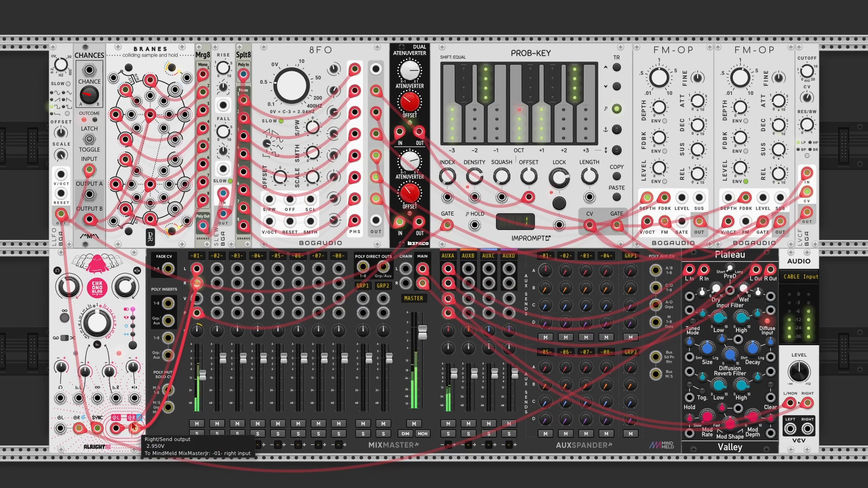
click(133, 347)
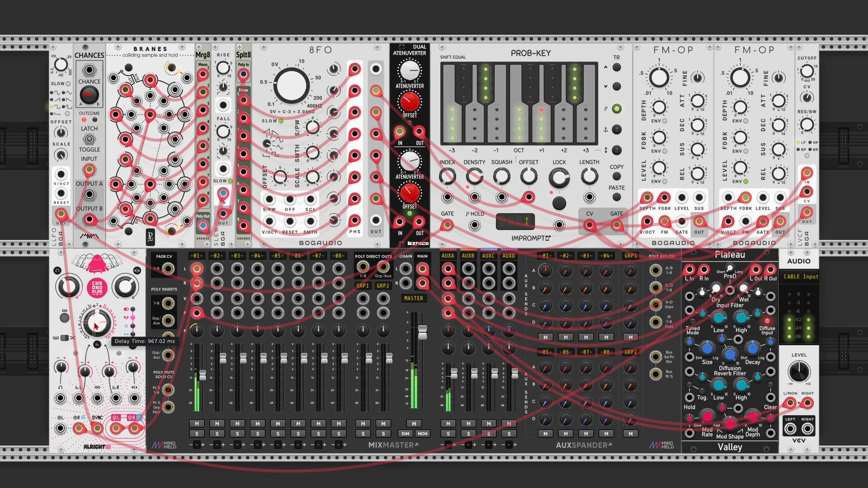
mouse_move(94, 308)
mouse_down()
mouse_move(94, 301)
mouse_move(99, 321)
mouse_up()
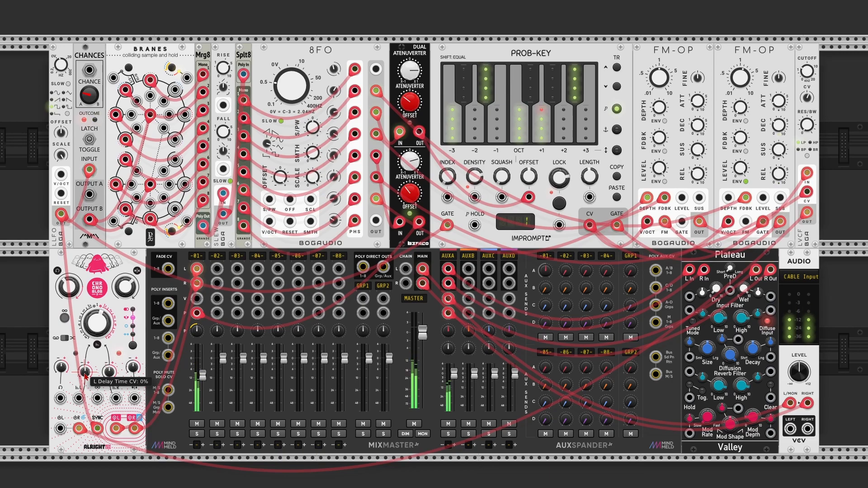
- Patch 8FO's lowest and highest phase outputs into Chronoblob2's left and right delay time CV, with amounts of -8.8% and 11.2%
drag(78, 398, 375, 221)
drag(116, 398, 375, 69)
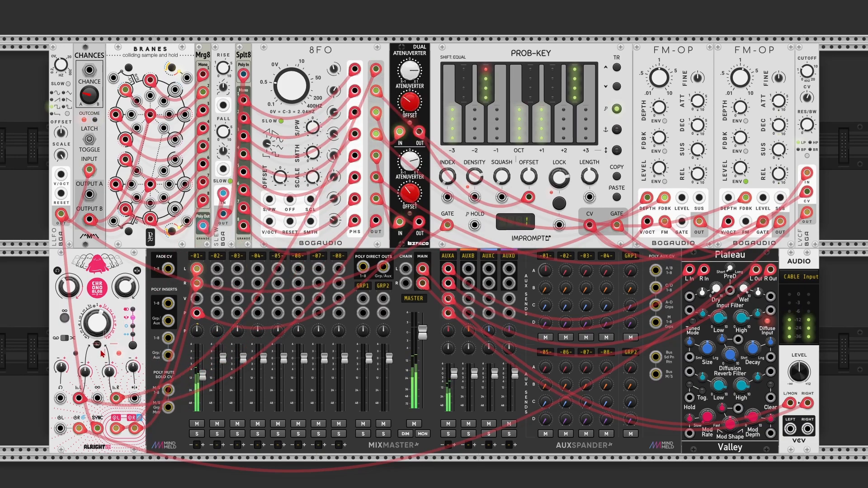
drag(86, 372, 86, 382)
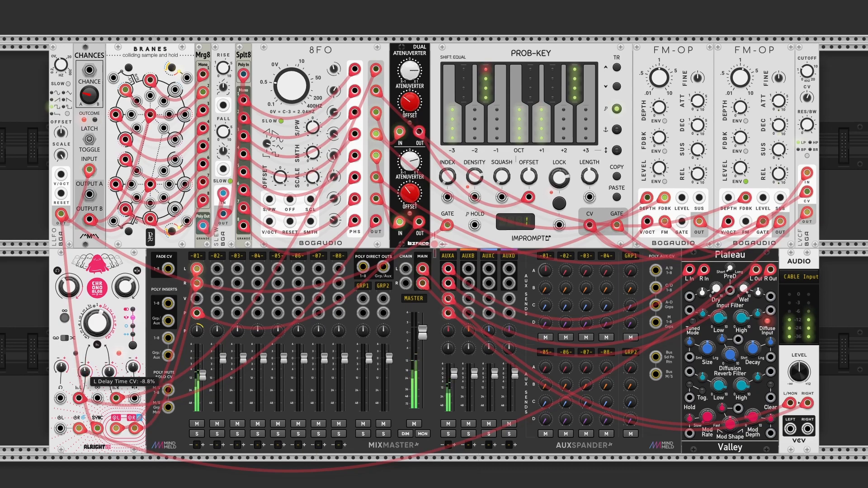
mouse_move(107, 371)
mouse_down()
mouse_move(108, 362)
mouse_move(109, 372)
mouse_up()
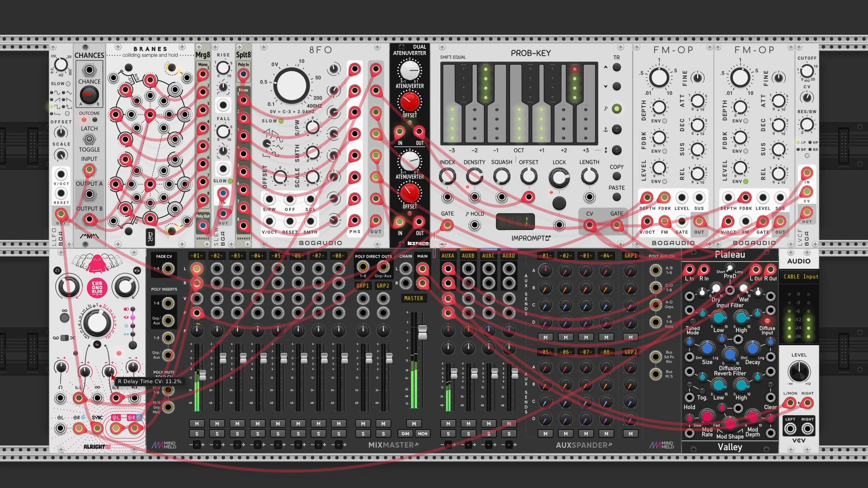